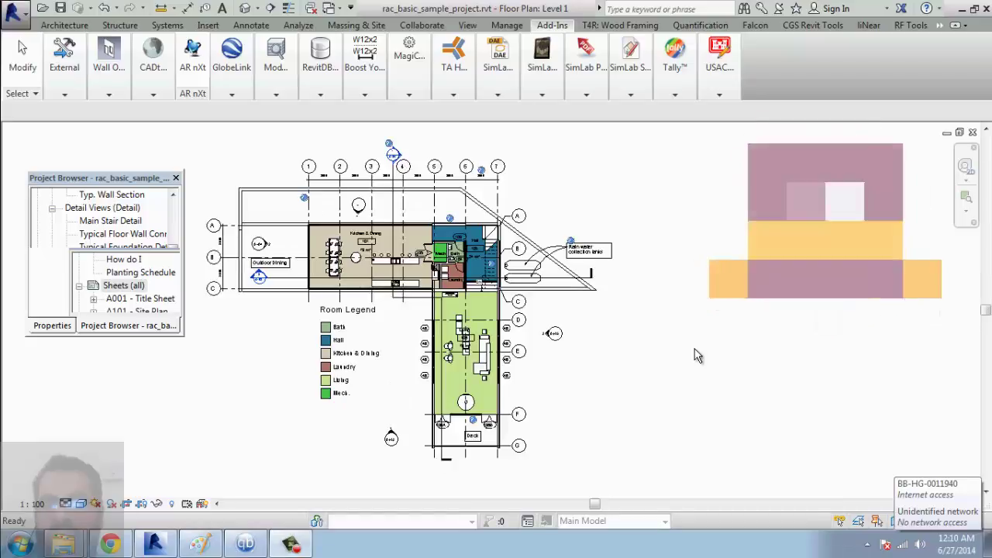
- Pan the floor plan and scroll the Project Browser down to select Sheets (all)
middle_drag(603, 342, 648, 334)
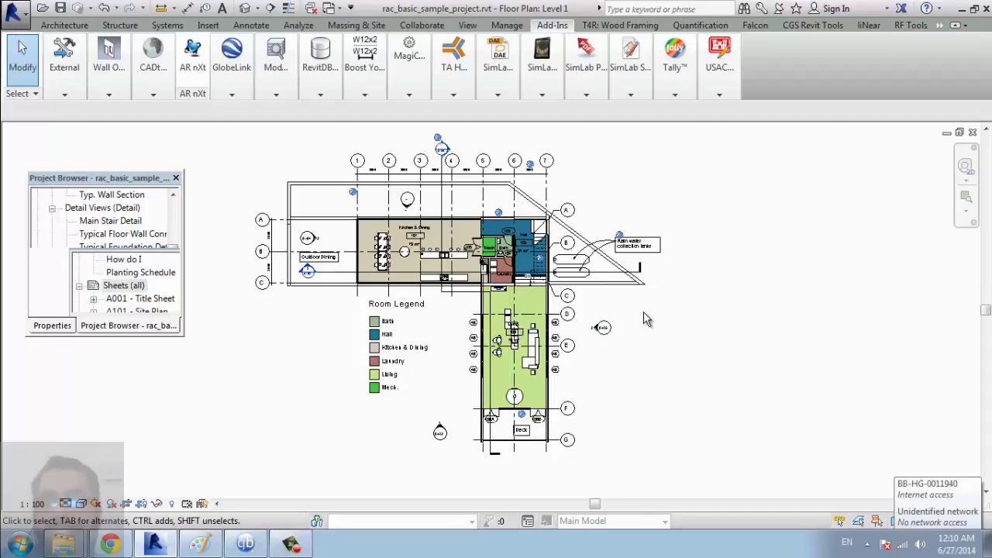
click(100, 223)
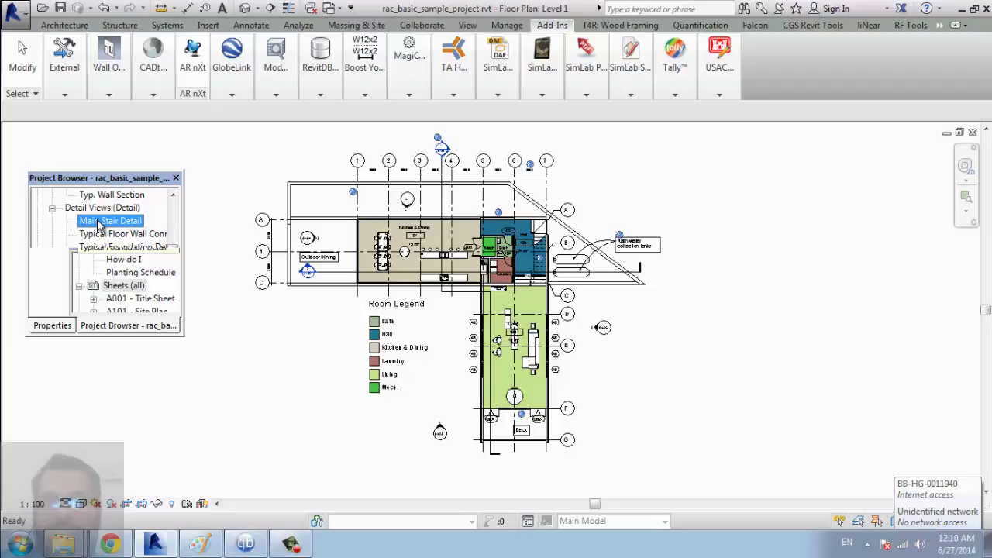
scroll(101, 224, down, 1)
scroll(107, 227, down, 1)
scroll(113, 229, down, 1)
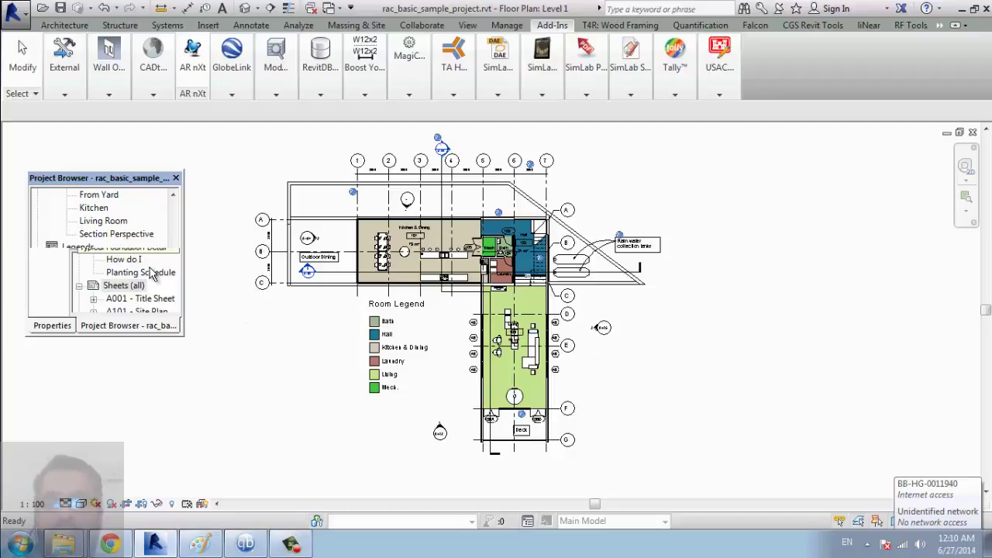
scroll(124, 237, down, 1)
scroll(125, 235, down, 2)
scroll(129, 232, down, 3)
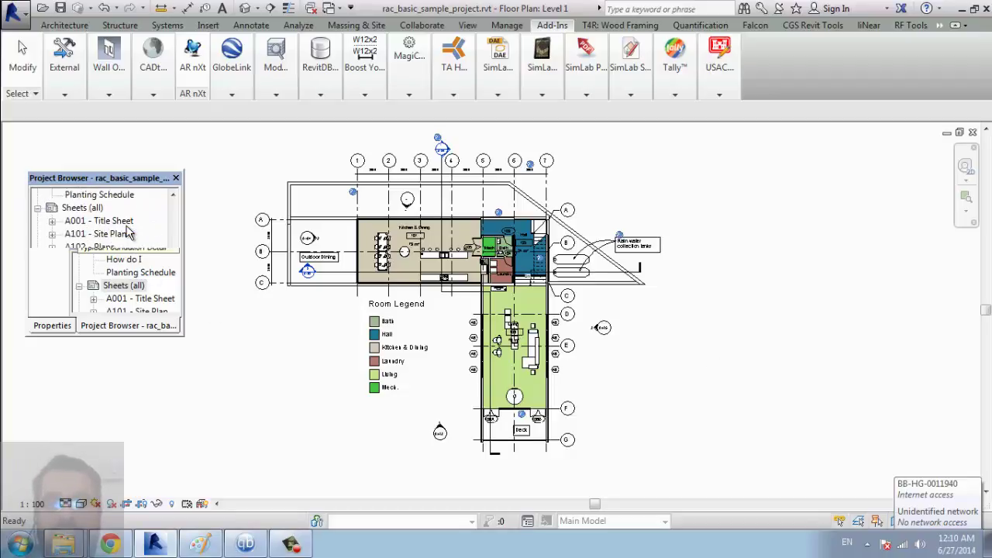
click(82, 209)
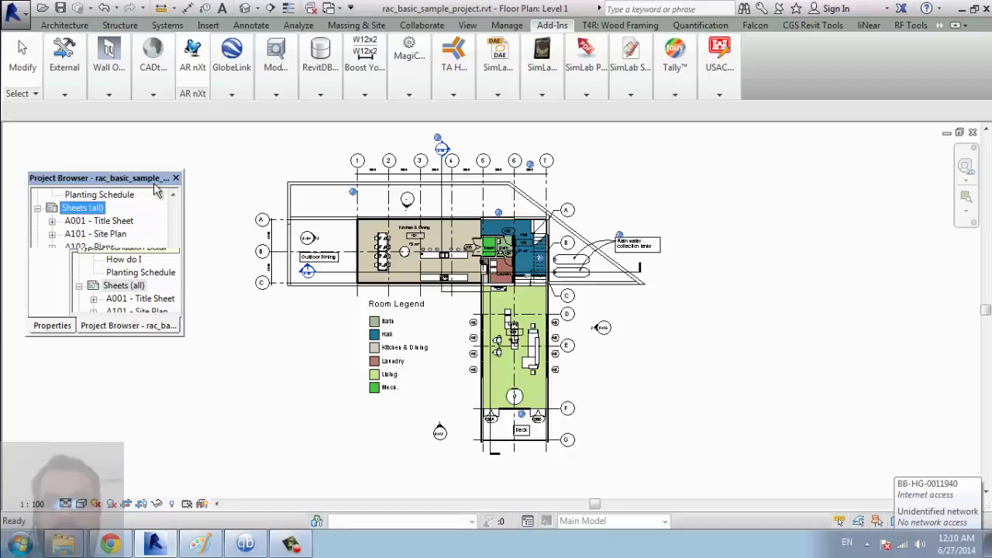
- Start a new sheet from Sheets (all) and choose to load another title block
right_click(90, 208)
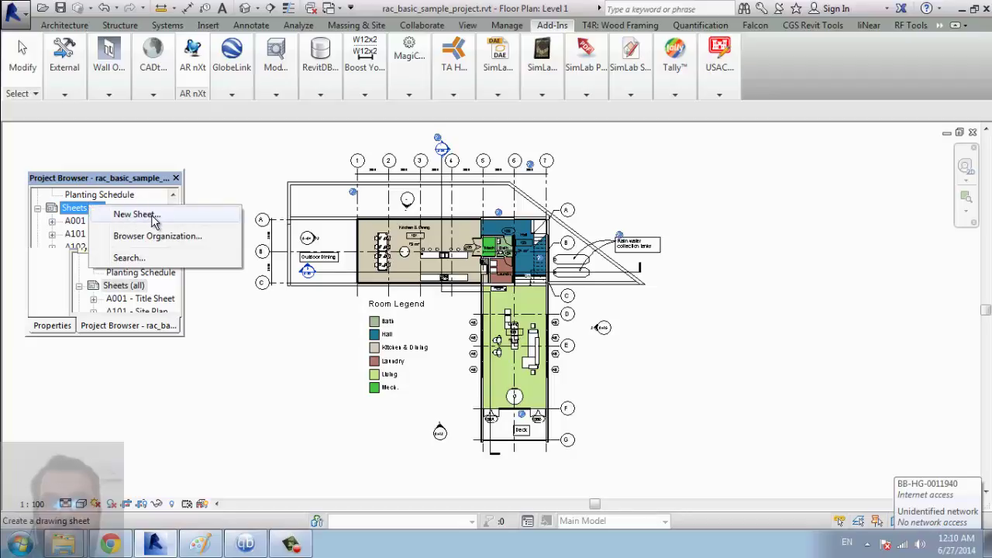
click(154, 218)
drag(87, 74, 270, 83)
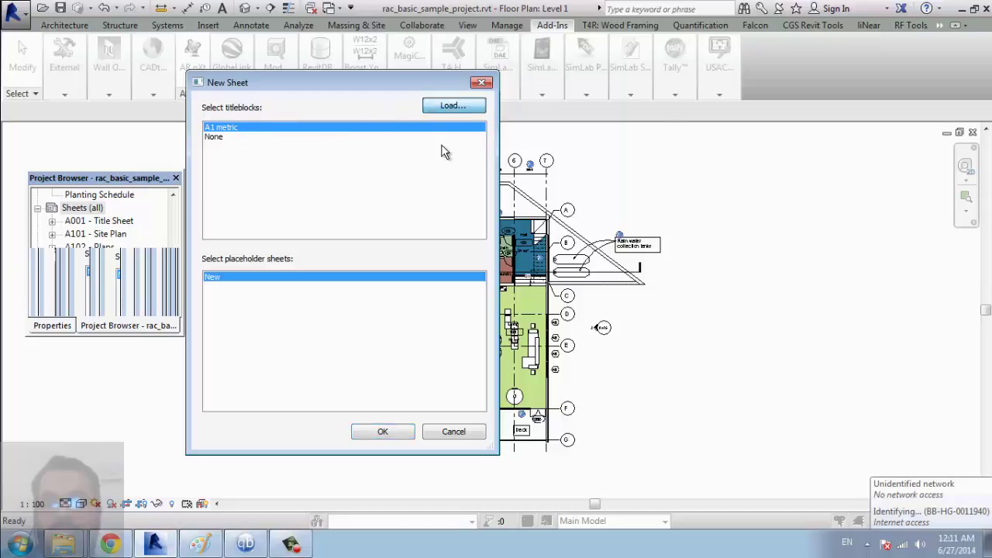
click(453, 105)
- Browse Local Disk (E:) through the user and work folders to the rft folder
click(422, 118)
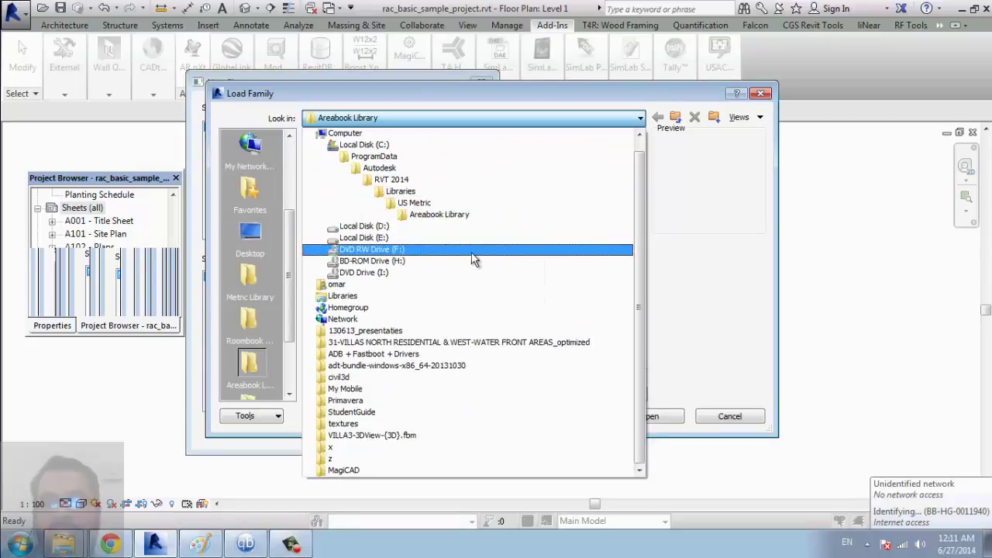
click(459, 226)
click(500, 121)
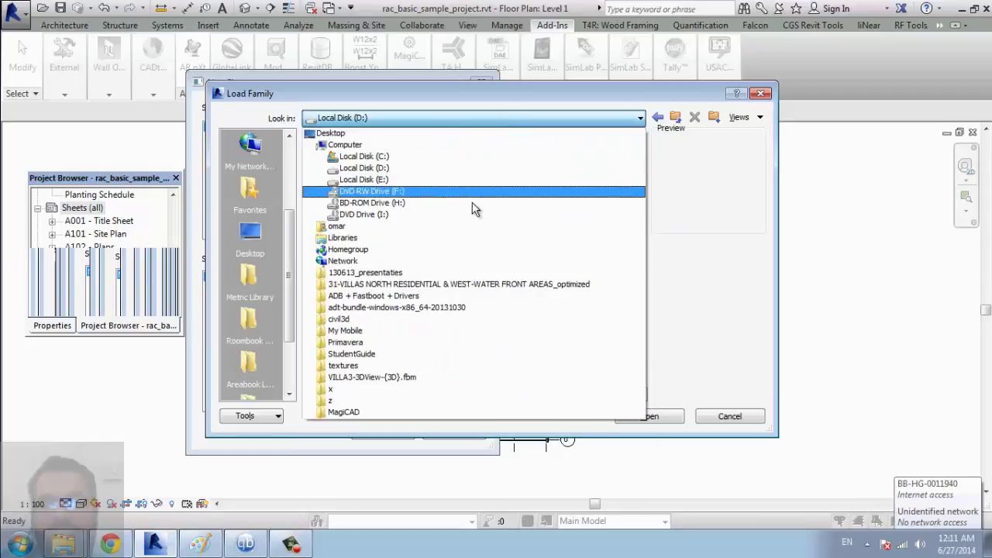
click(454, 189)
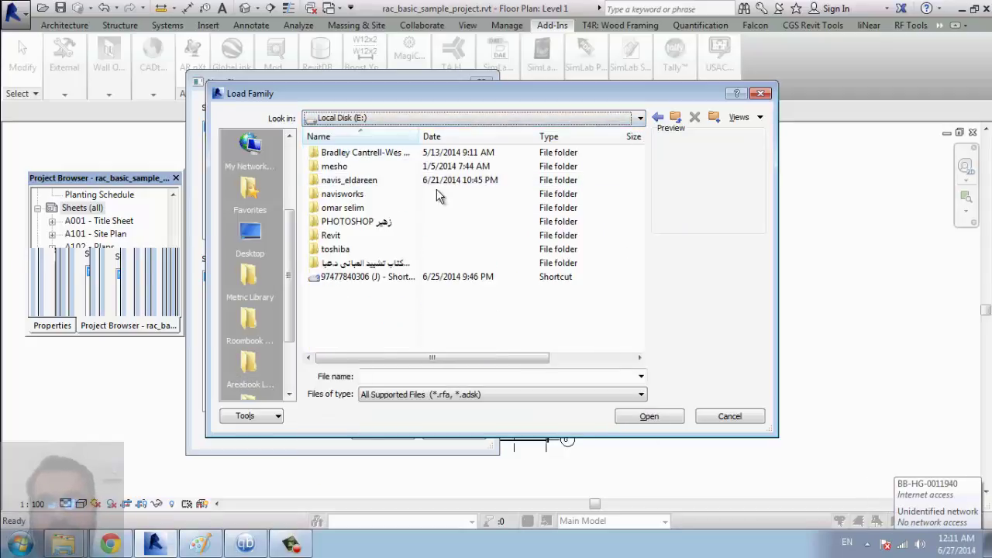
click(364, 207)
double_click(391, 207)
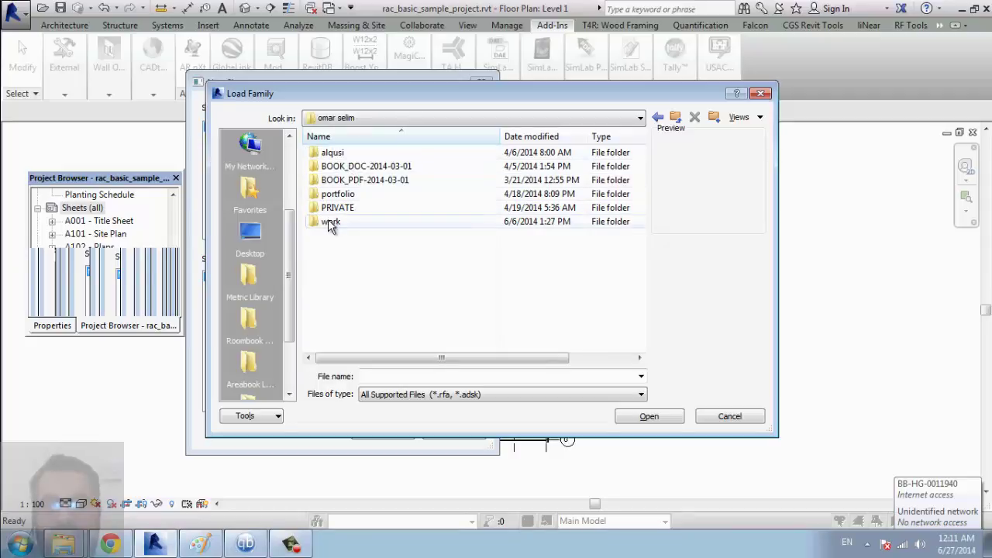
double_click(348, 225)
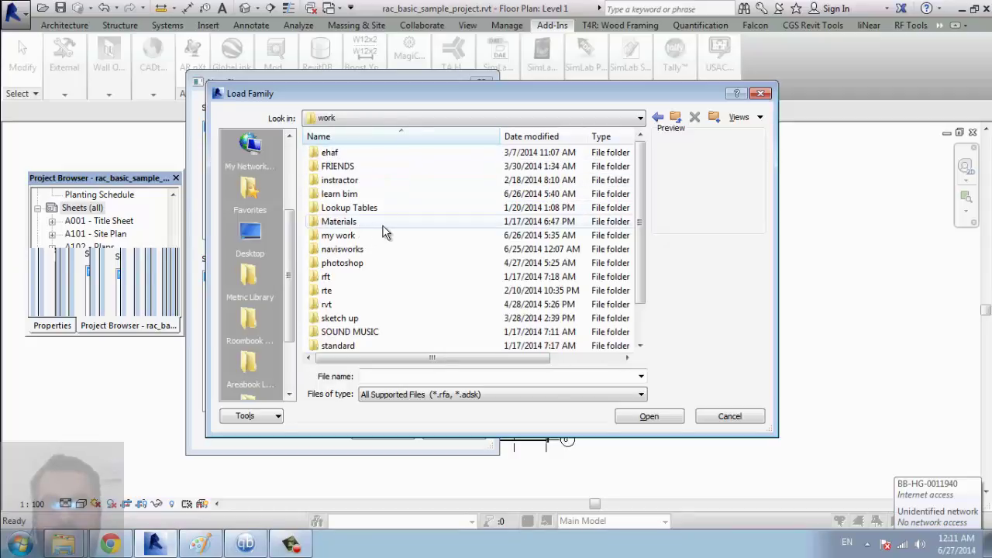
key(f)
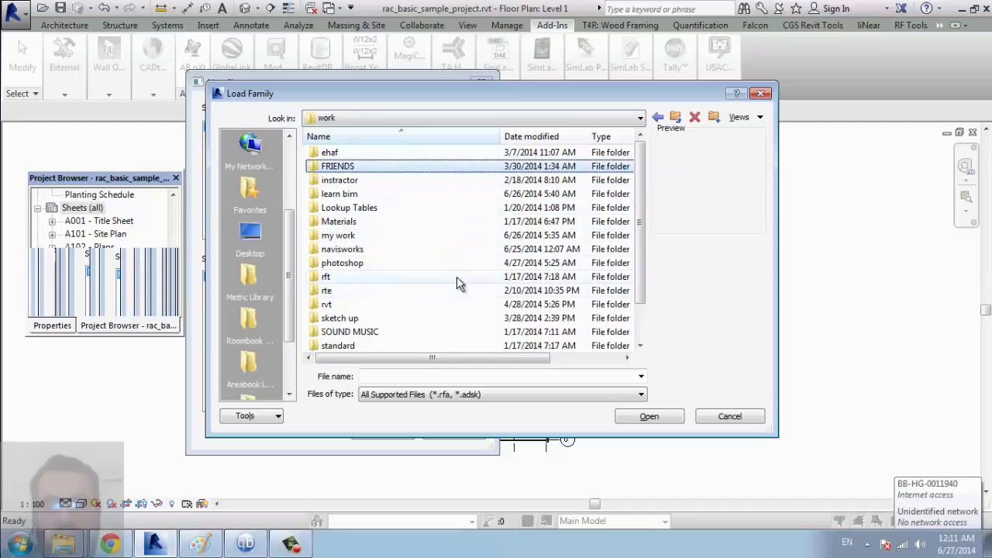
scroll(455, 284, down, 1)
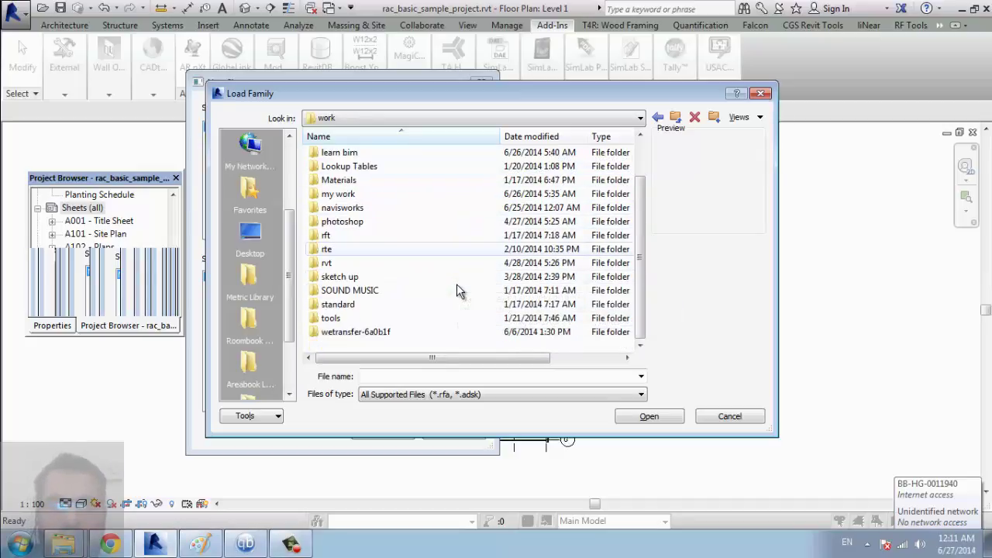
click(339, 235)
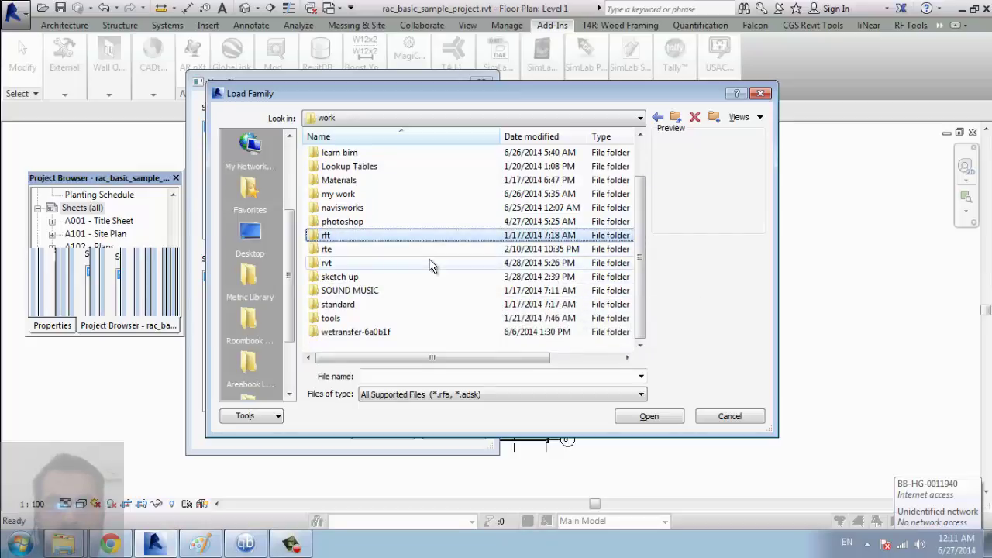
key(Home)
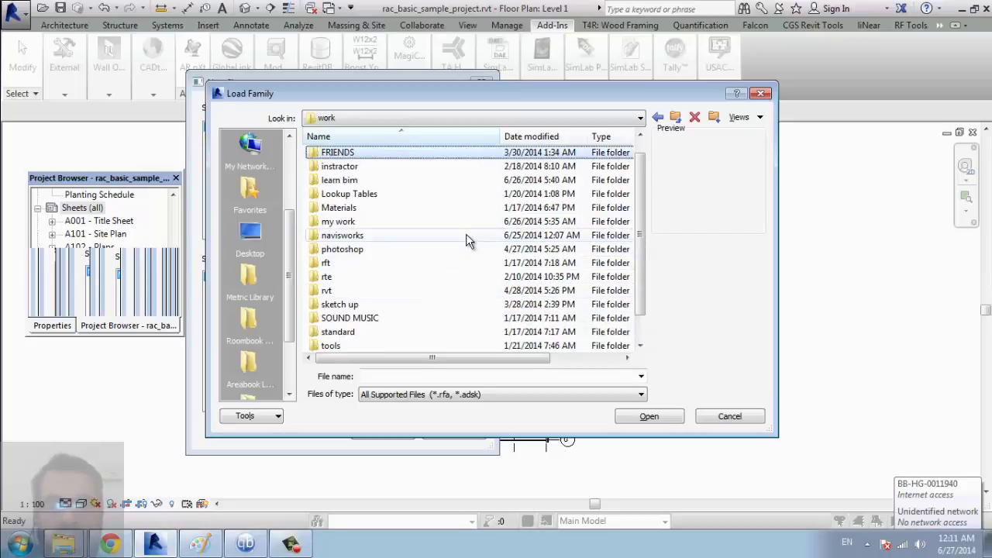
key(BackSpace)
key(BackSpace)
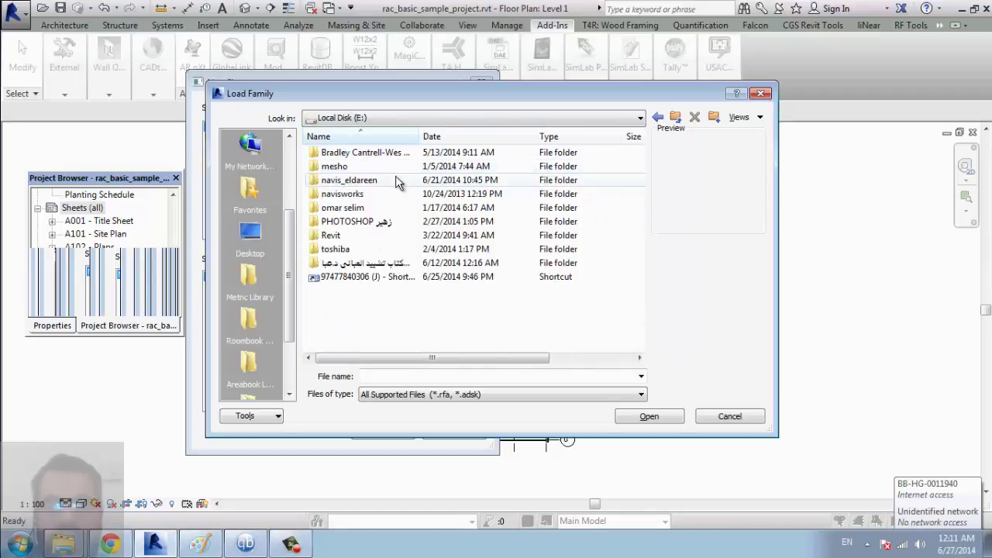
- Navigate to D:\family\families\Title Blocks in the Load Family dialog
click(348, 120)
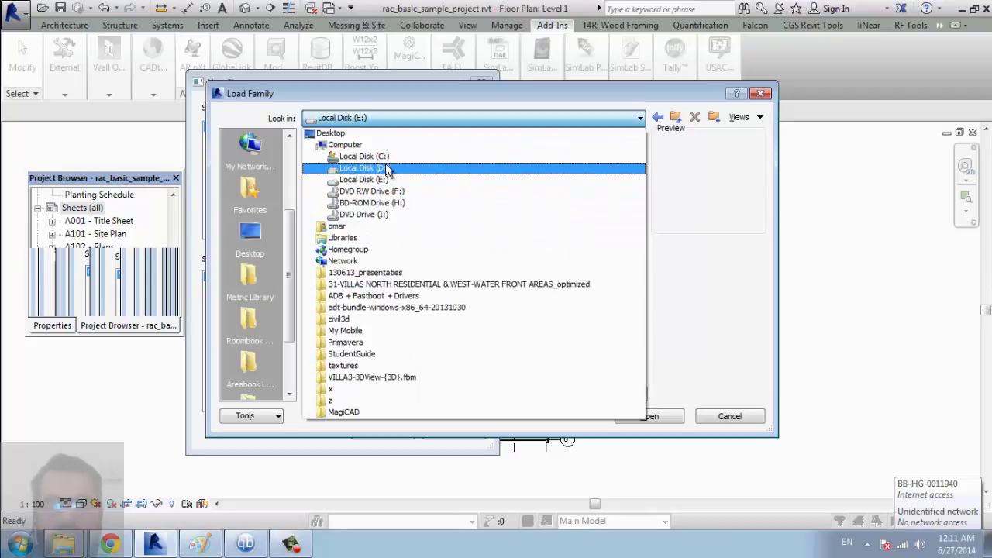
click(358, 165)
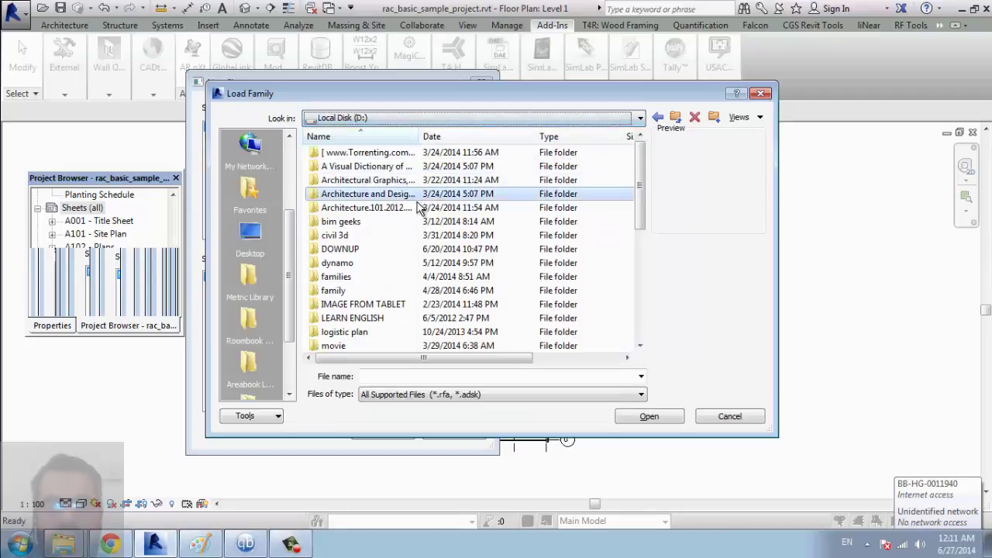
double_click(380, 278)
key(BackSpace)
double_click(365, 290)
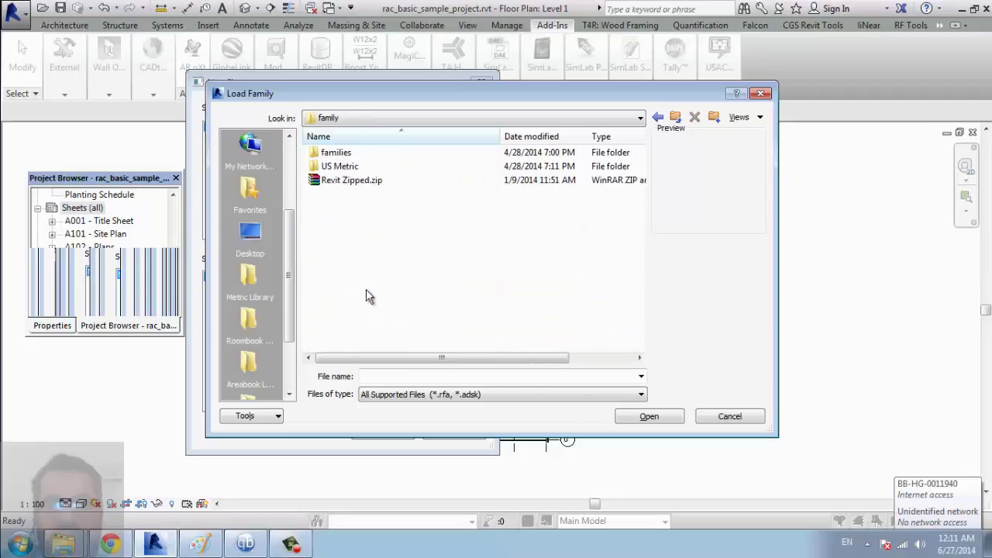
double_click(341, 154)
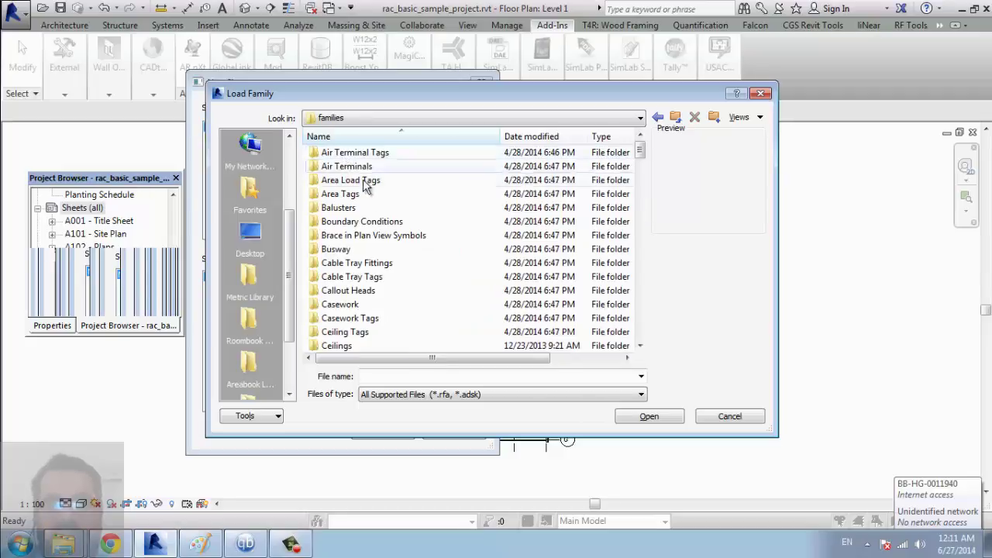
scroll(374, 203, down, 10)
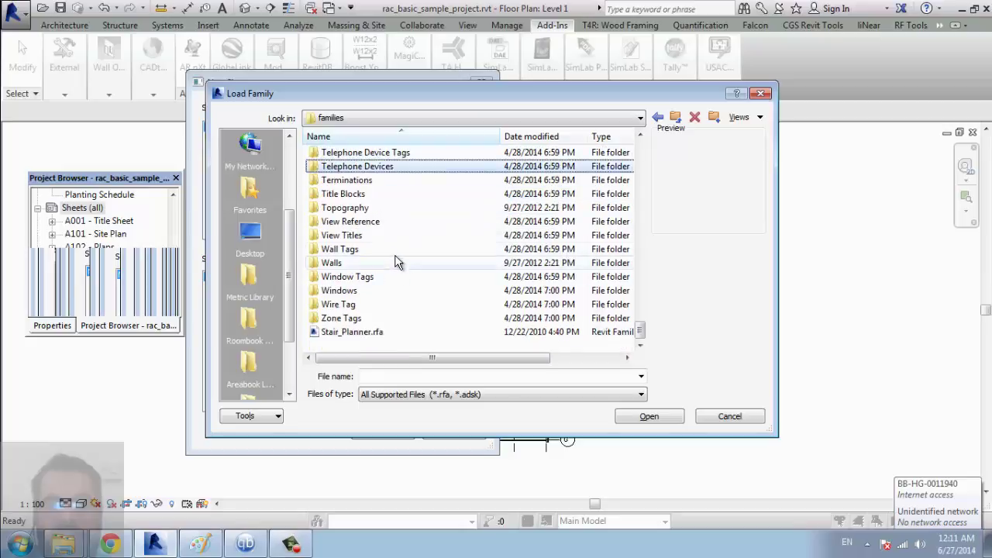
double_click(355, 194)
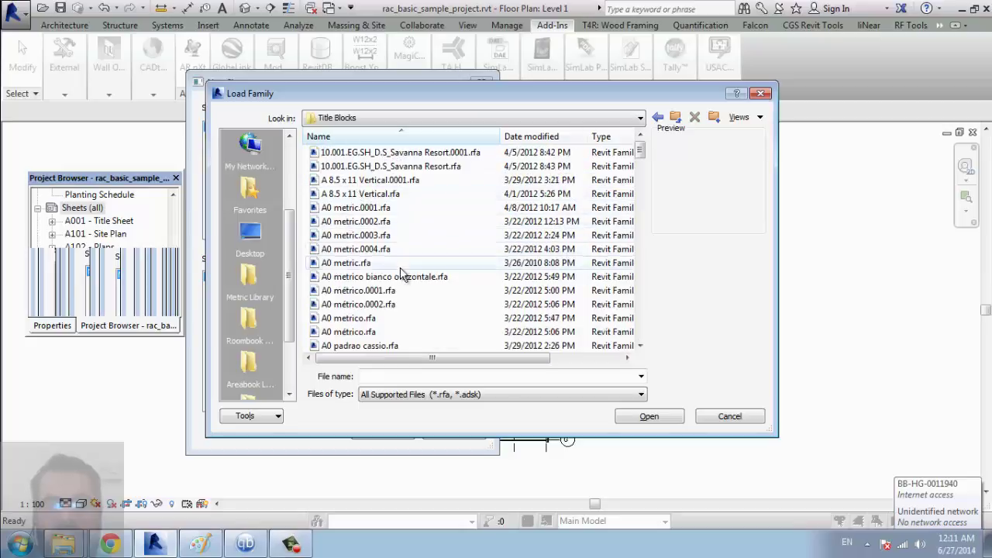
- Preview the A0 metric and A1 metric.0008 title blocks in the Title Blocks list
click(381, 248)
click(375, 276)
click(370, 318)
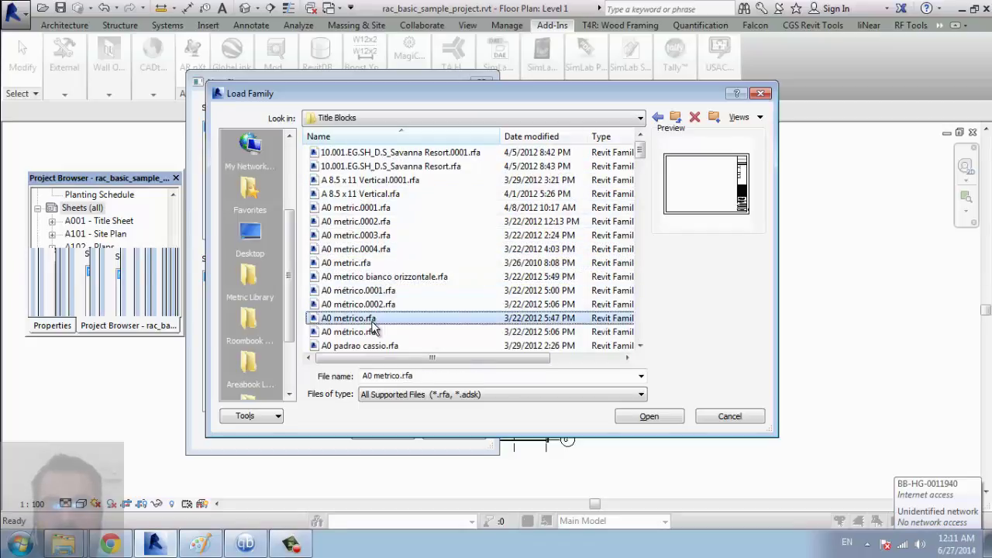
scroll(374, 329, down, 5)
scroll(374, 329, down, 3)
click(360, 264)
scroll(365, 310, down, 8)
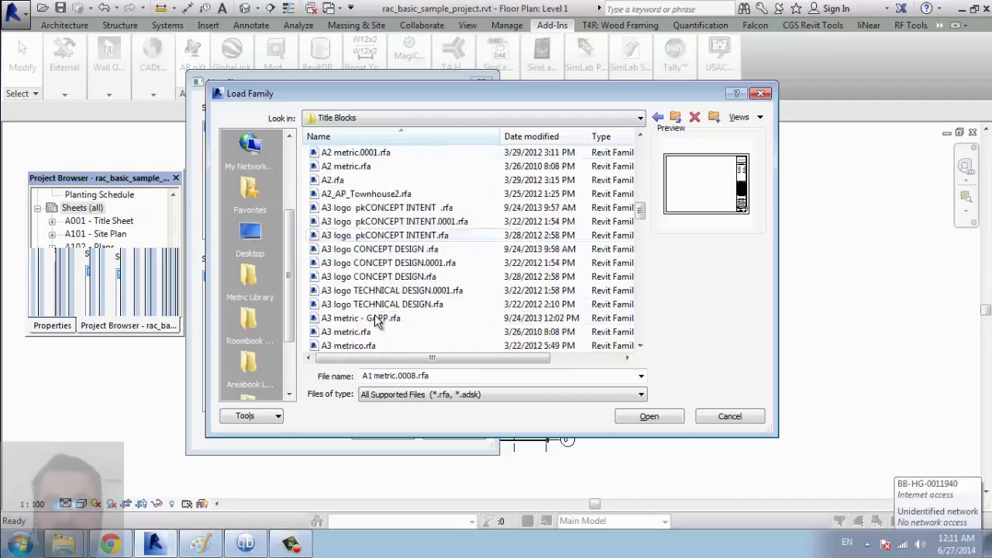
scroll(364, 268, down, 2)
- Preview the A3 and A2 title blocks, then load A1 metric.rfa
click(363, 249)
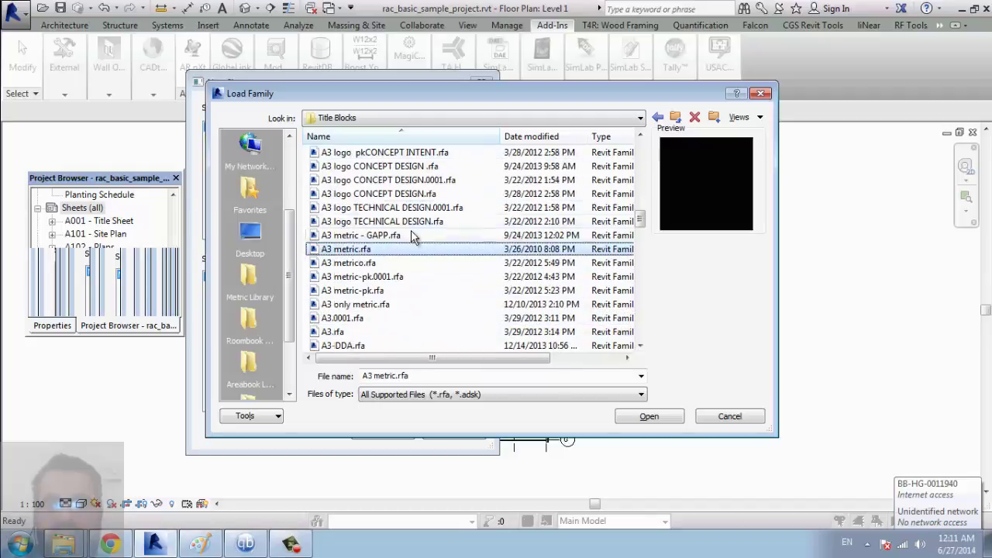
scroll(371, 245, up, 4)
click(367, 249)
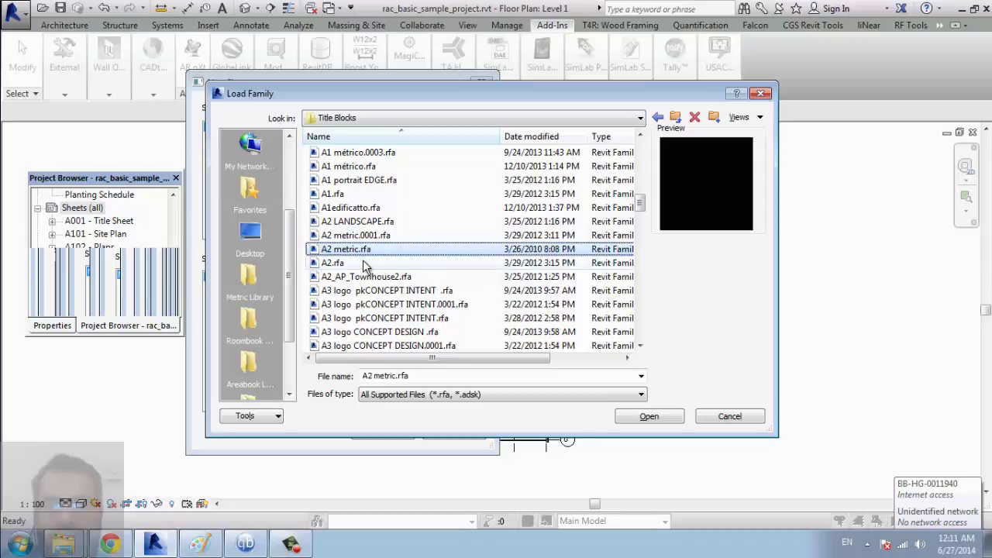
click(363, 262)
scroll(368, 267, up, 2)
scroll(376, 248, up, 1)
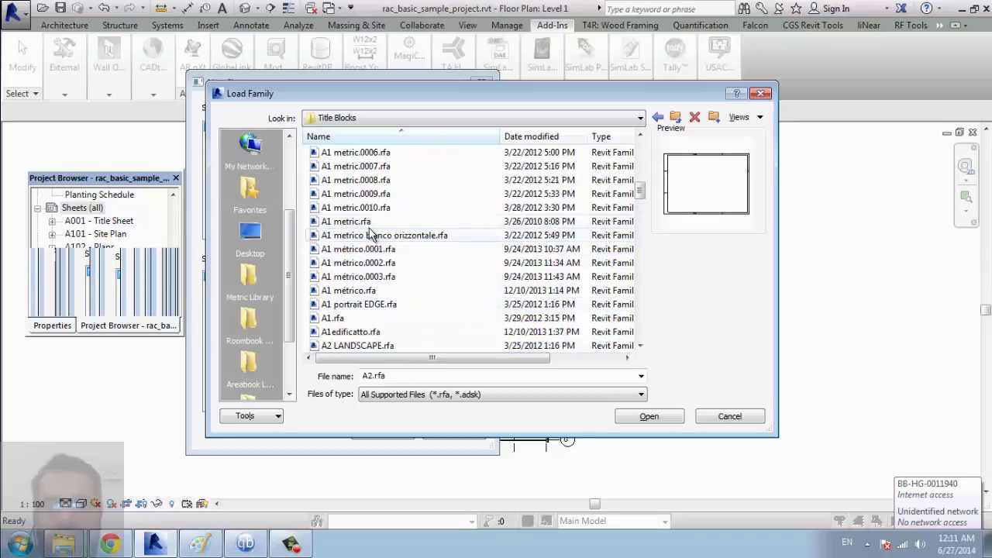
click(370, 222)
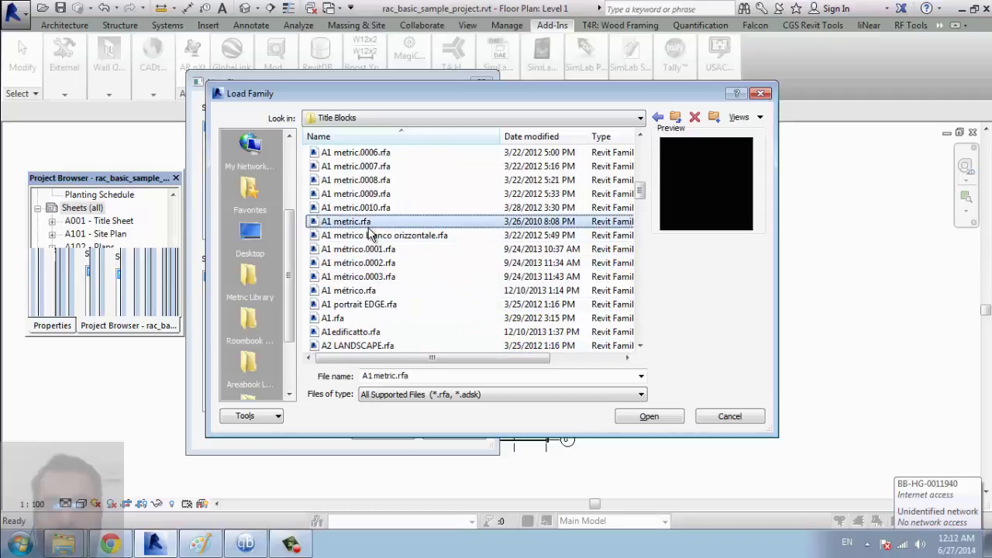
click(648, 417)
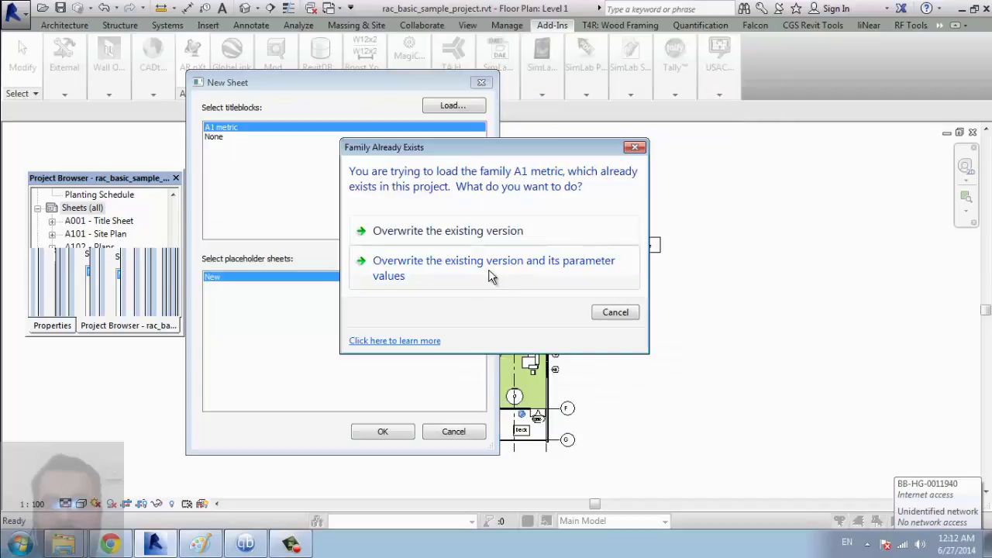
- Overwrite the existing A1 metric family and its parameters, creating sheet A002 with it
click(489, 270)
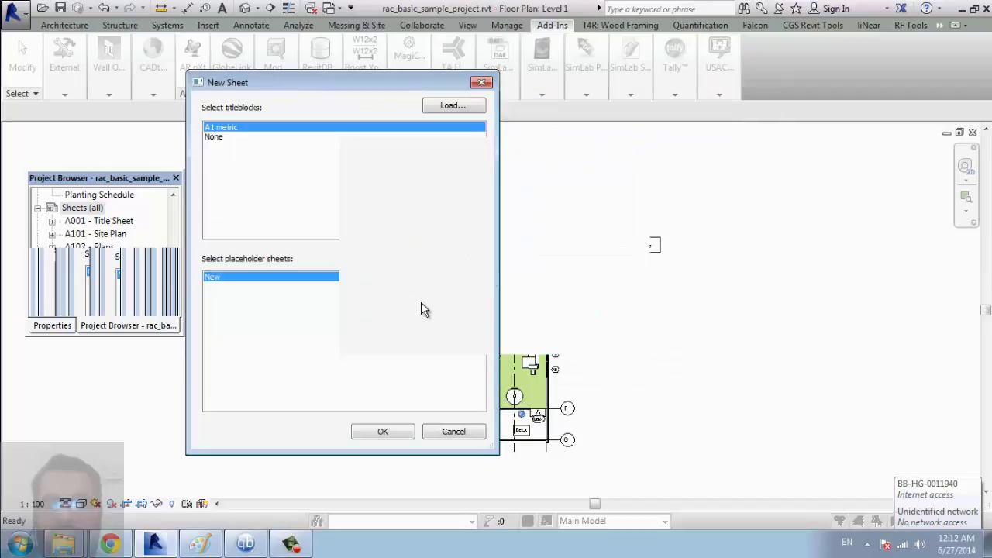
click(384, 431)
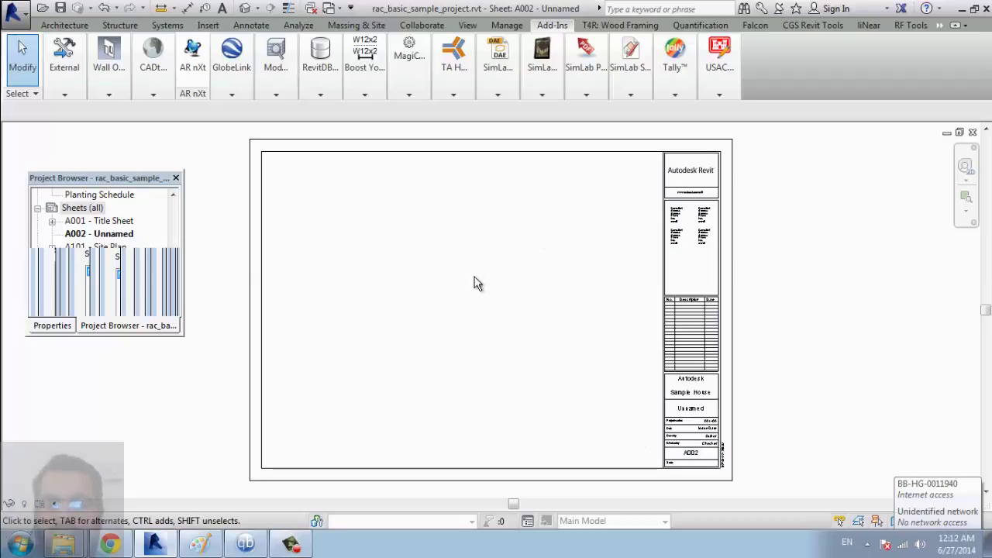
click(81, 210)
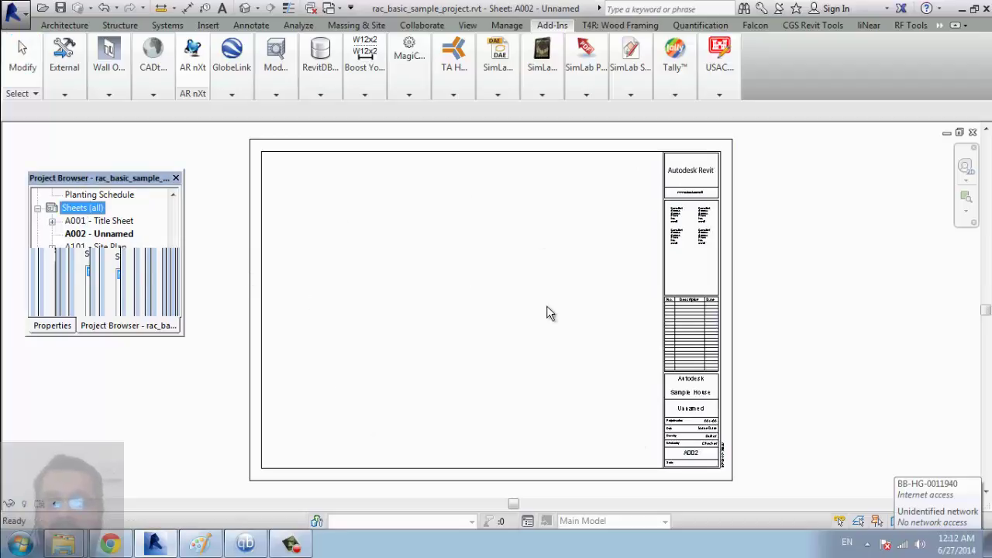
click(465, 318)
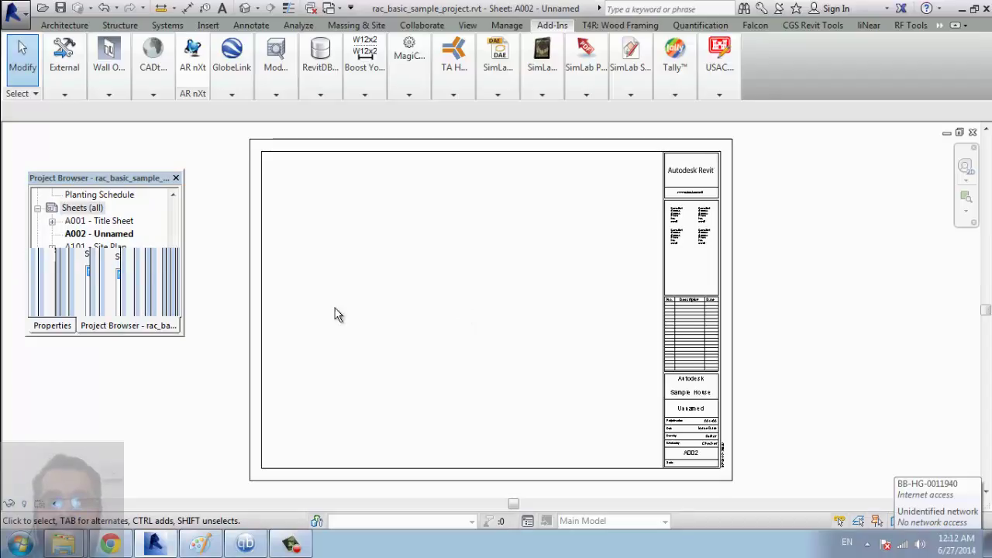
click(109, 211)
scroll(106, 220, up, 3)
scroll(106, 221, up, 3)
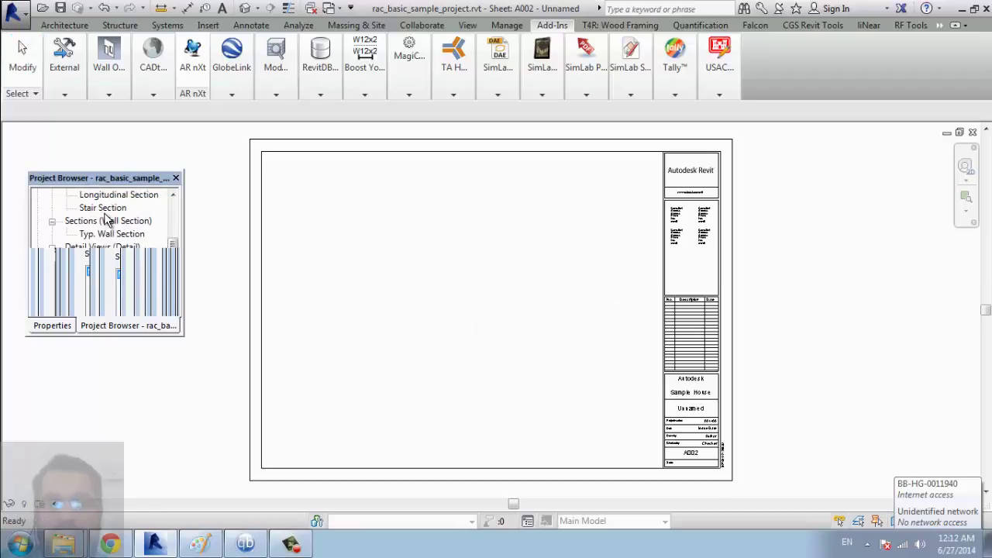
scroll(106, 221, up, 2)
scroll(107, 219, up, 5)
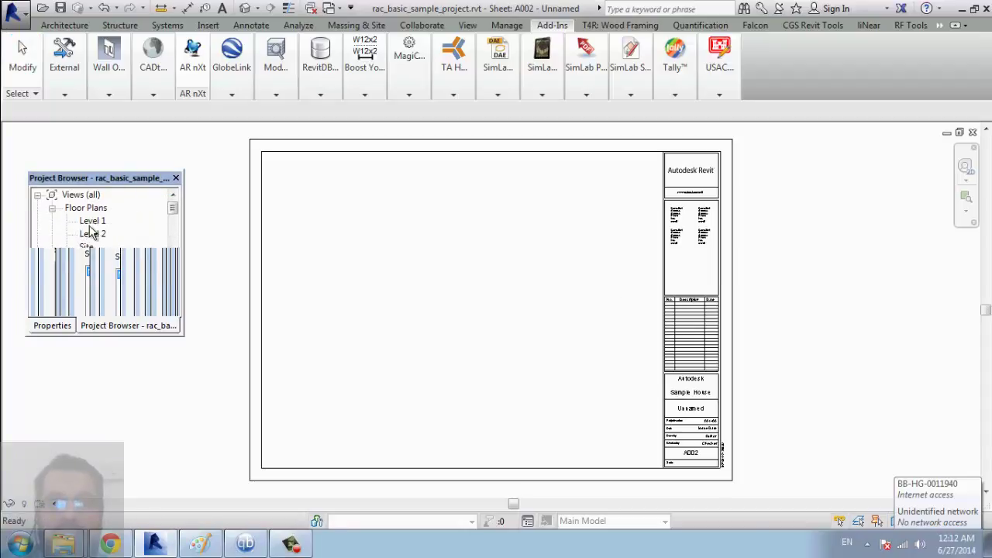
click(91, 223)
mouse_move(97, 224)
mouse_down()
mouse_move(438, 259)
mouse_move(442, 281)
mouse_up()
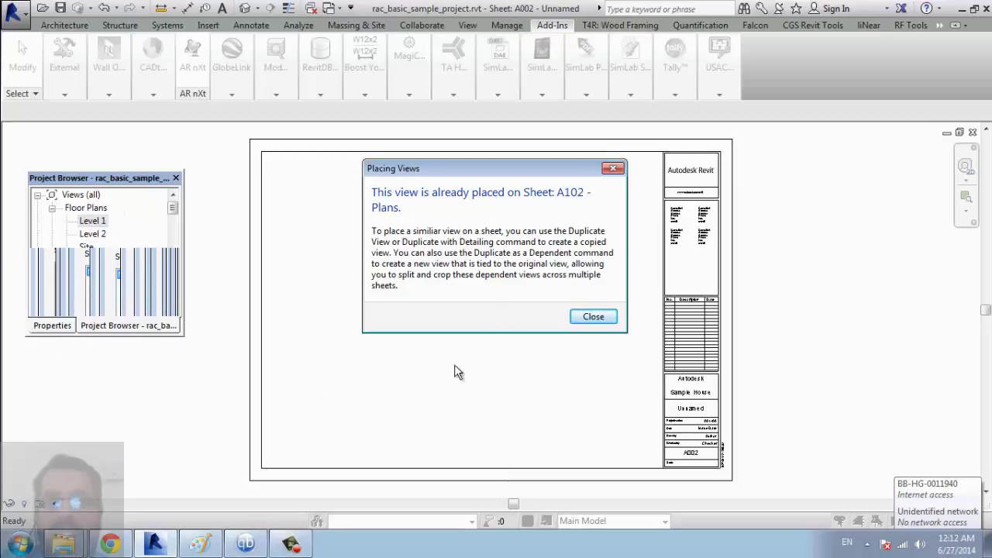
click(594, 315)
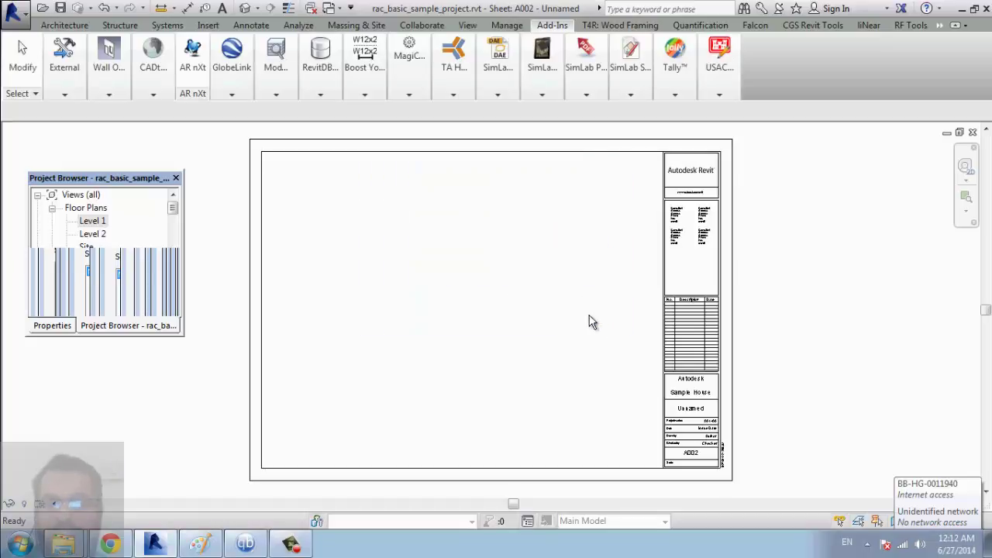
- Drag the From Yard 3D view onto sheet A002 and place it near the top-left corner
double_click(90, 221)
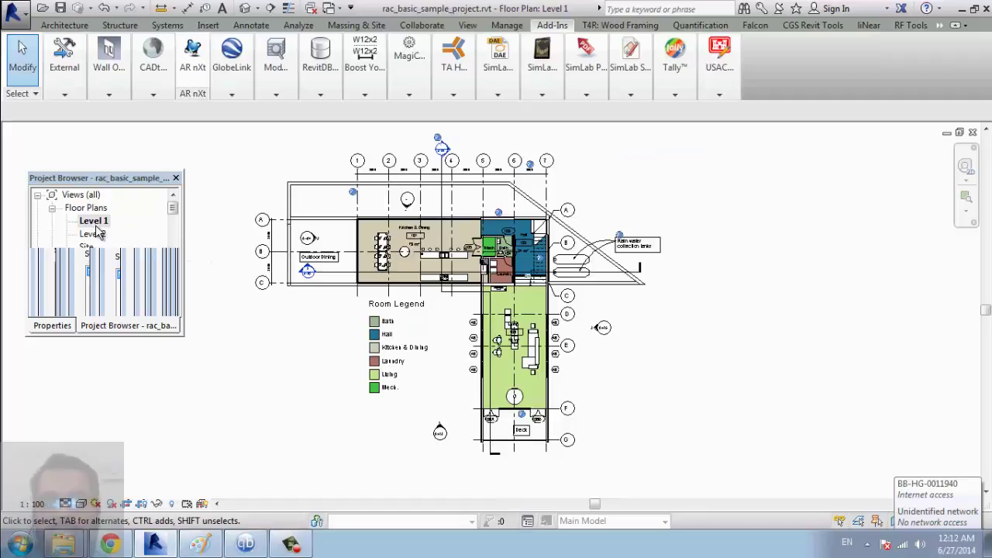
key(ctrl+Tab)
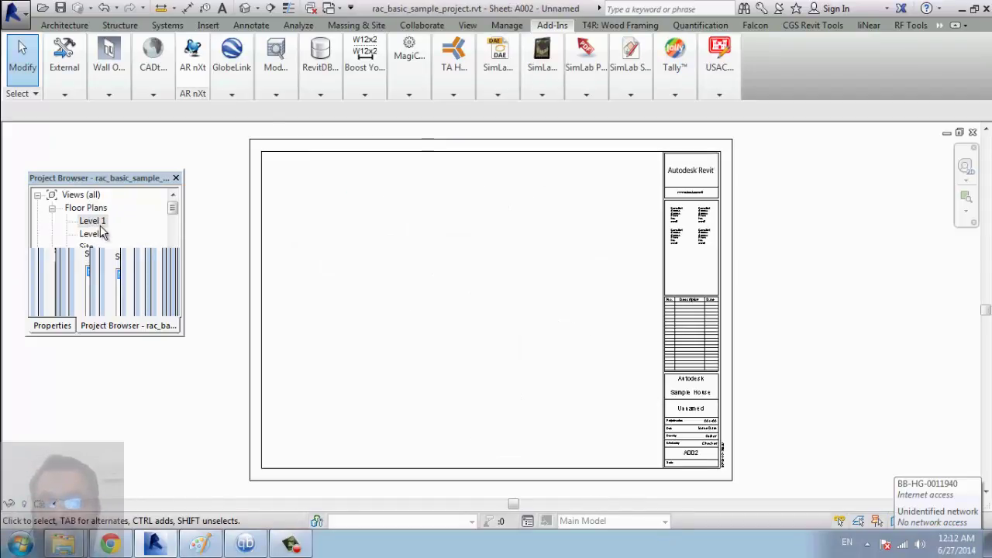
click(100, 224)
scroll(103, 230, down, 2)
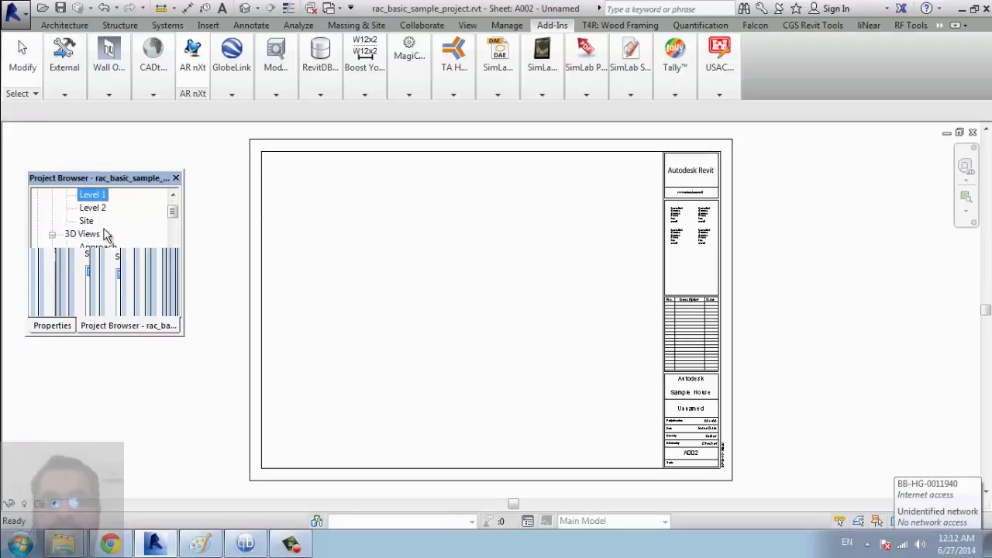
scroll(107, 234, down, 1)
scroll(106, 234, down, 2)
click(103, 224)
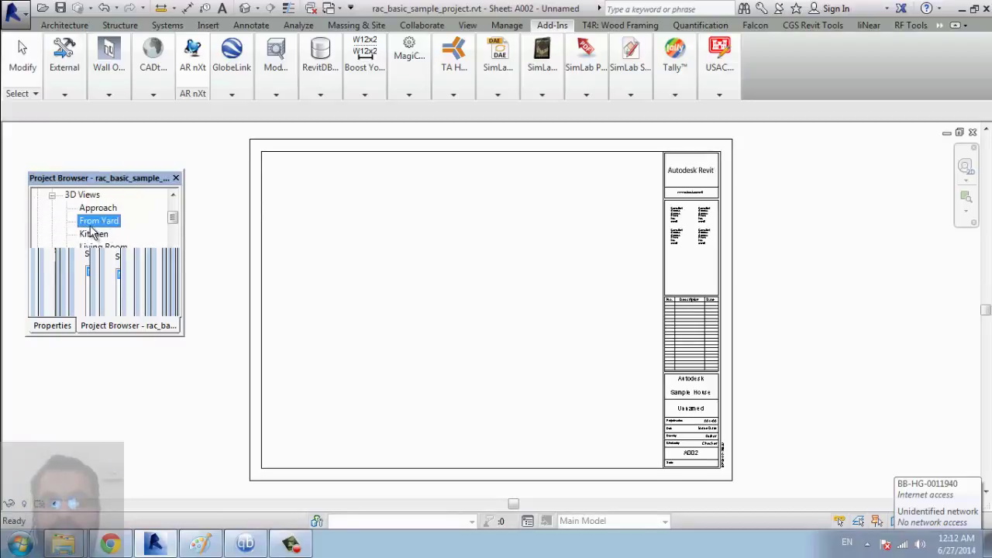
mouse_move(99, 224)
mouse_down()
mouse_move(369, 297)
mouse_move(365, 310)
mouse_up()
click(354, 216)
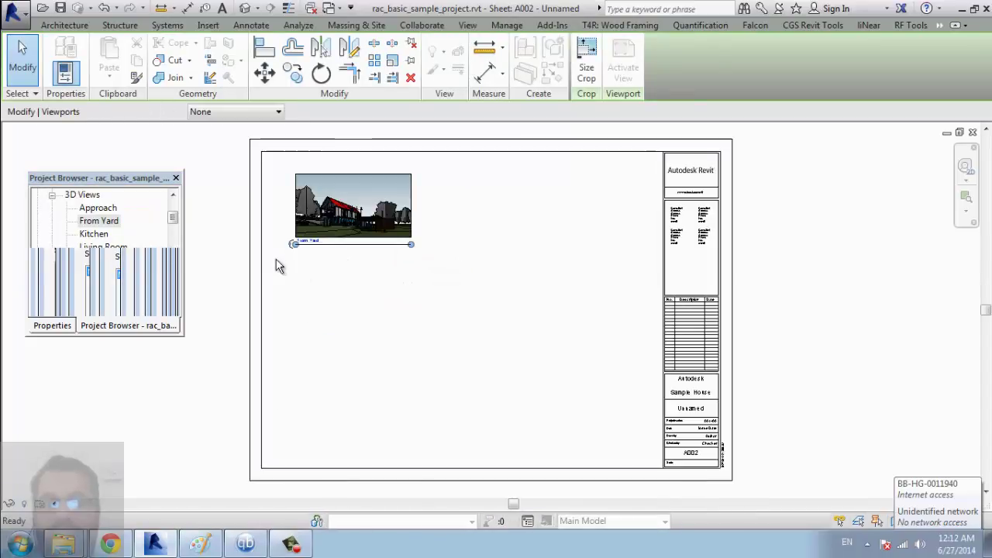
key(Escape)
scroll(111, 223, up, 5)
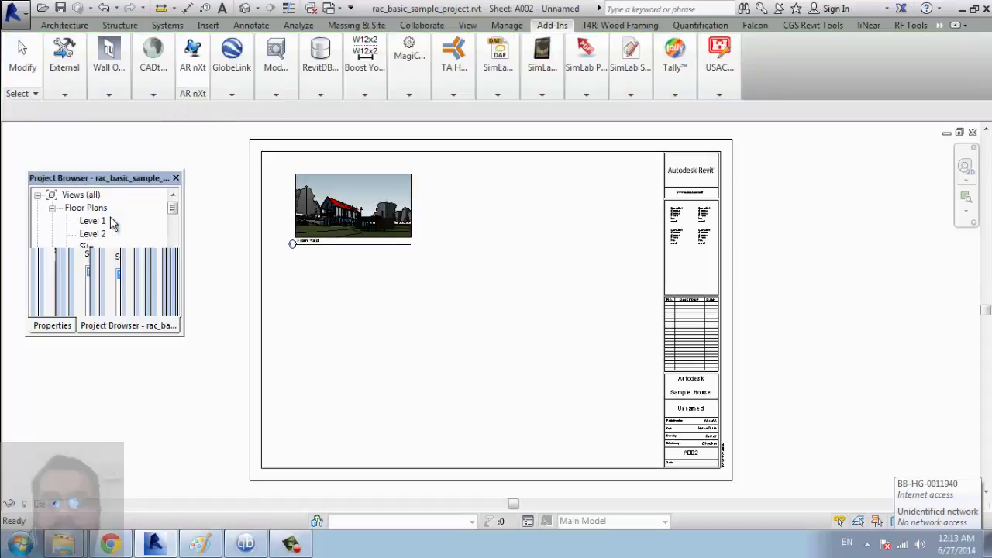
scroll(121, 227, down, 1)
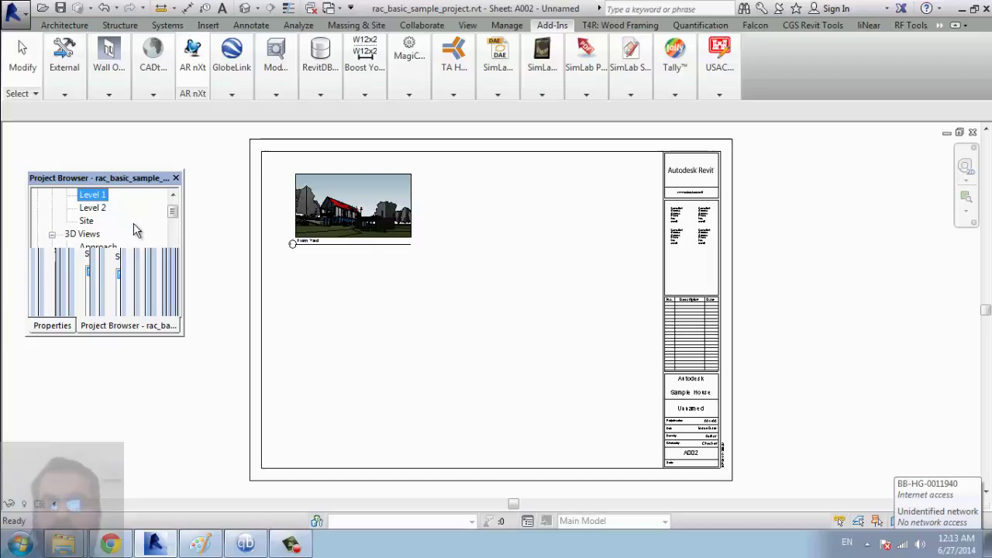
- Duplicate the Level 1 plan with detailing to create Copy of Level 1
right_click(90, 198)
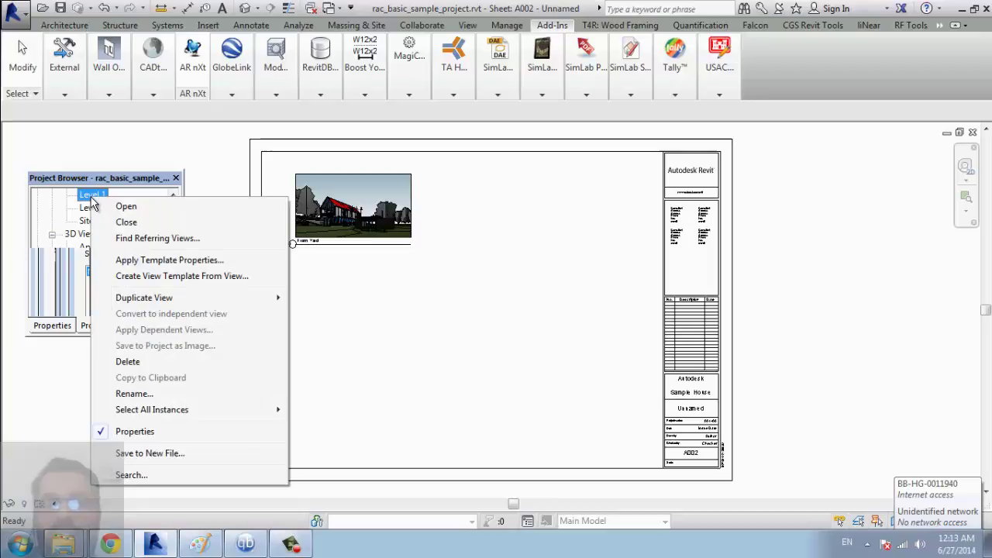
mouse_move(144, 298)
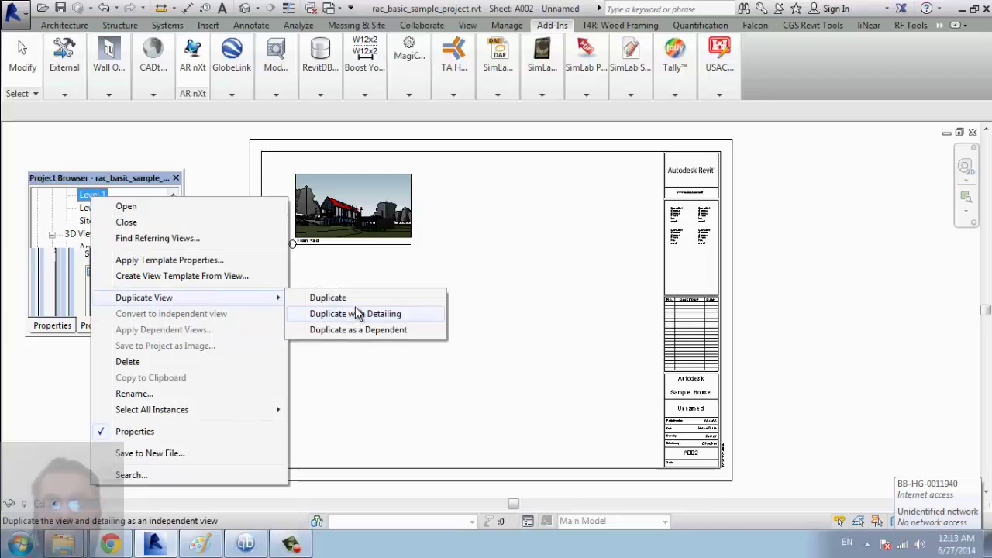
click(330, 312)
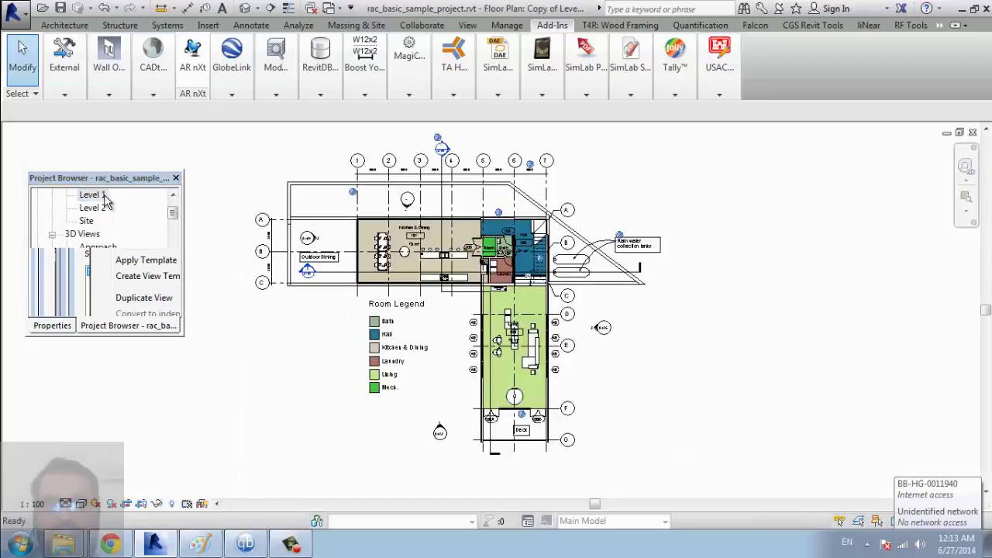
click(124, 211)
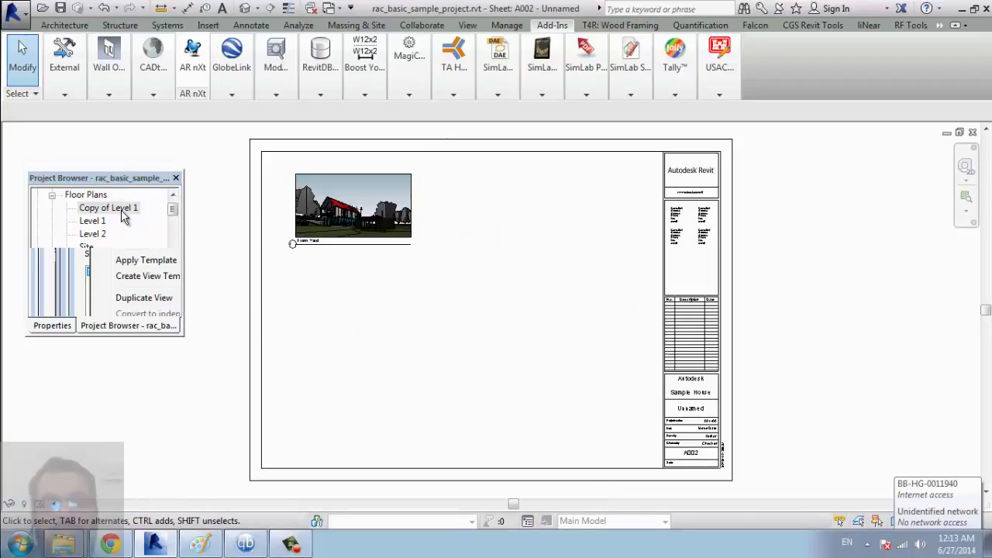
- Place Copy of Level 1 on sheet A002 below the From Yard 3D view
click(99, 210)
drag(210, 241, 362, 313)
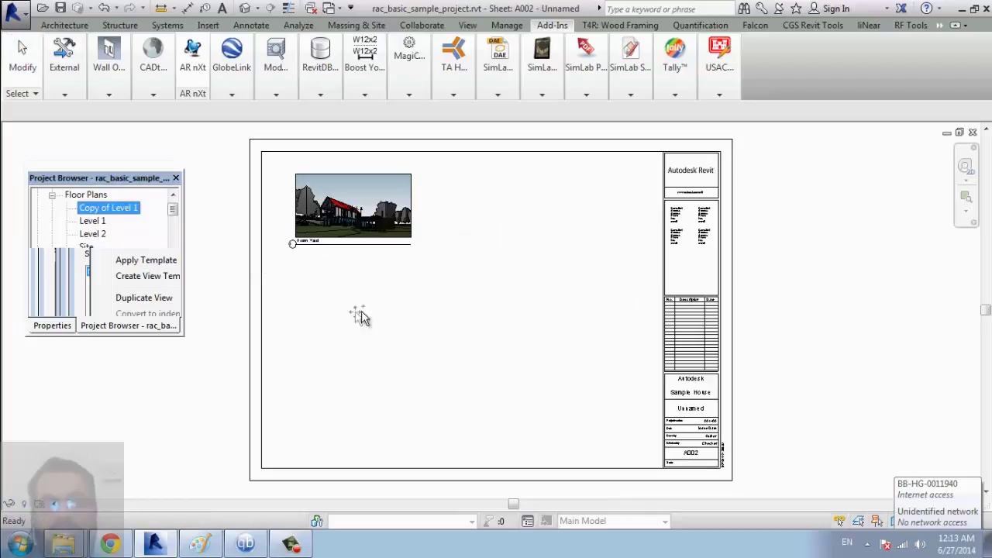
drag(448, 353, 450, 354)
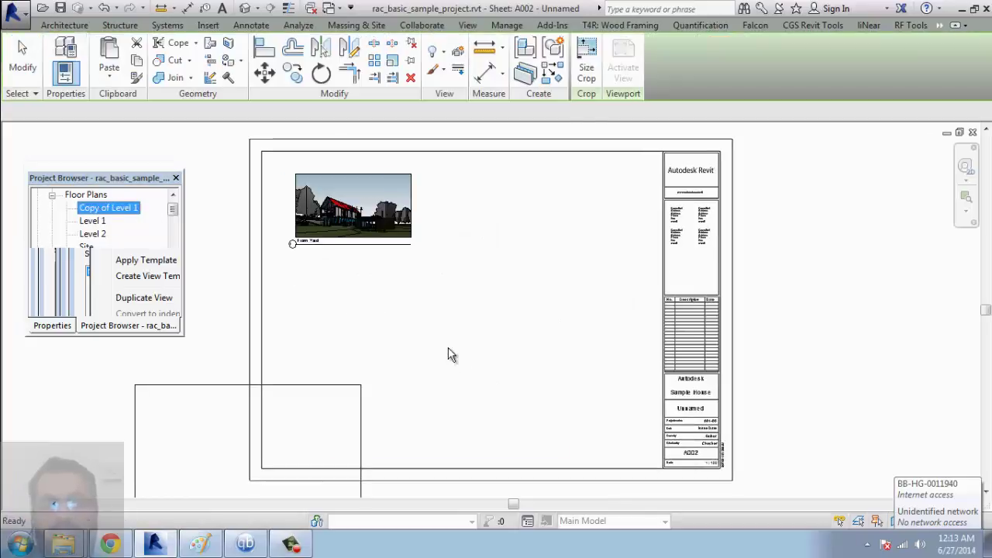
click(533, 361)
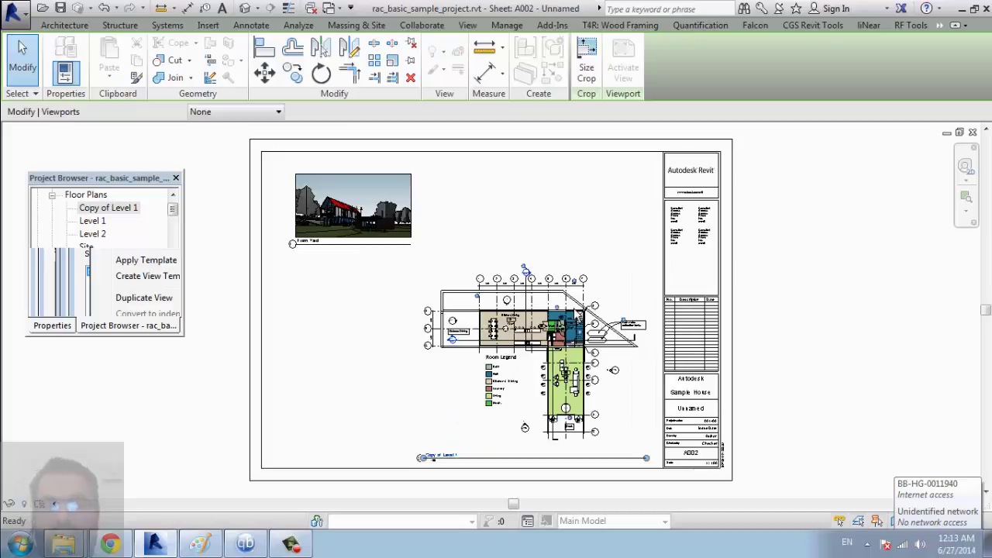
click(558, 305)
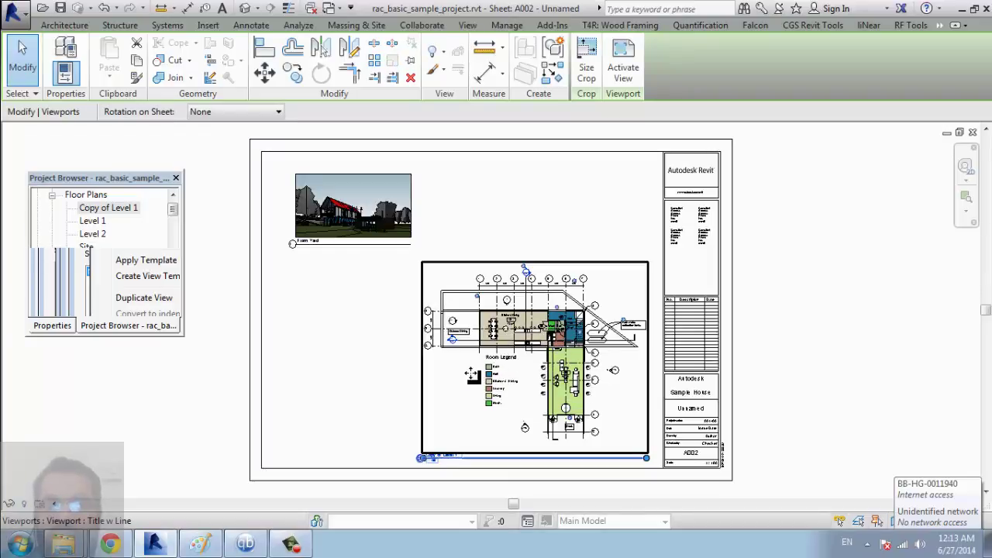
click(130, 216)
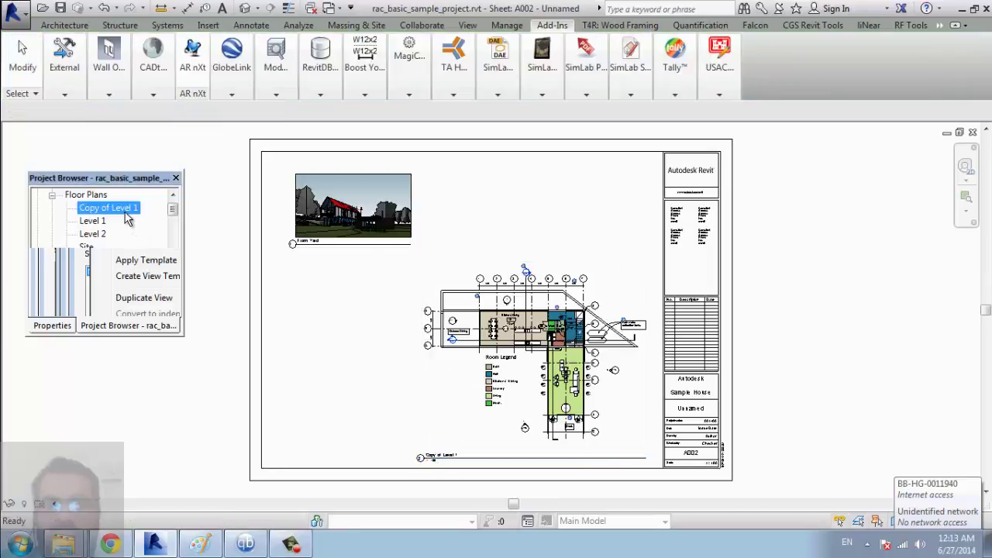
- Delete the Room Legend from the Copy of Level 1 floor plan
double_click(127, 215)
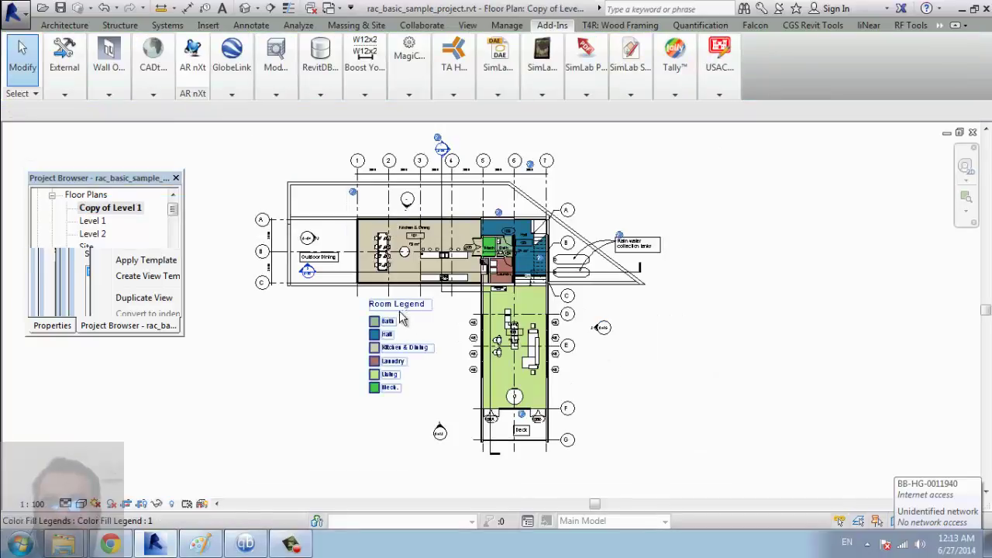
click(387, 333)
key(Delete)
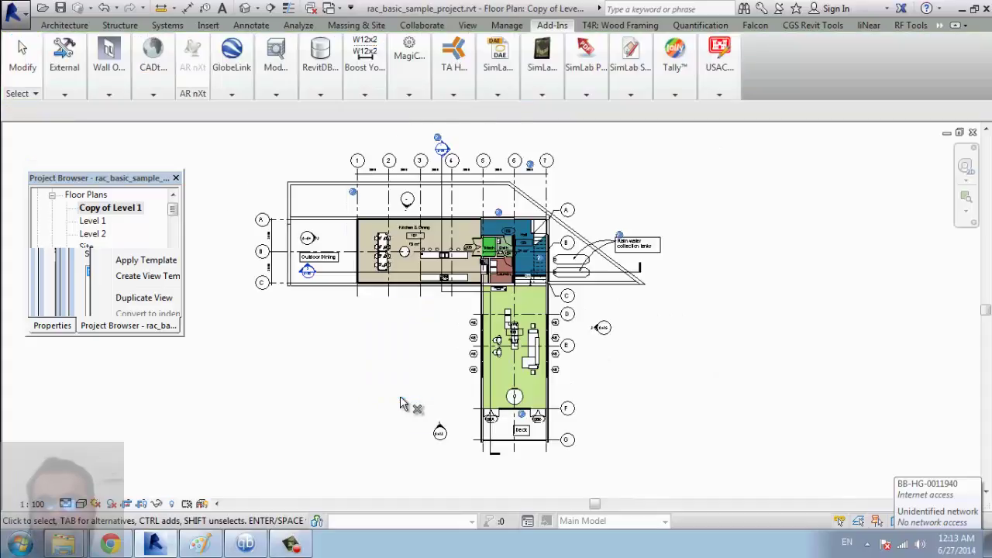
key(ctrl+Tab)
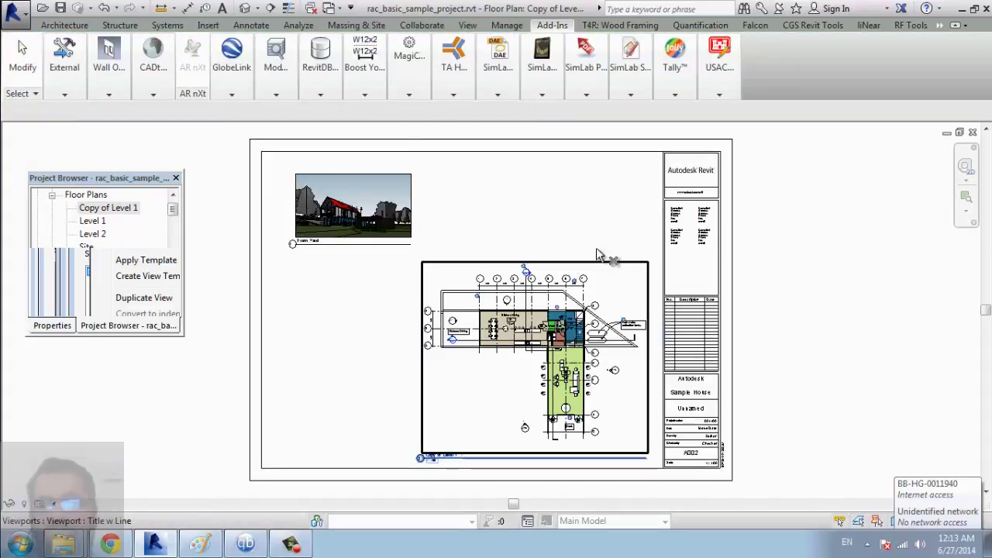
- Back on sheet A002, activate the plan viewport, then deactivate it
click(496, 310)
right_click(473, 110)
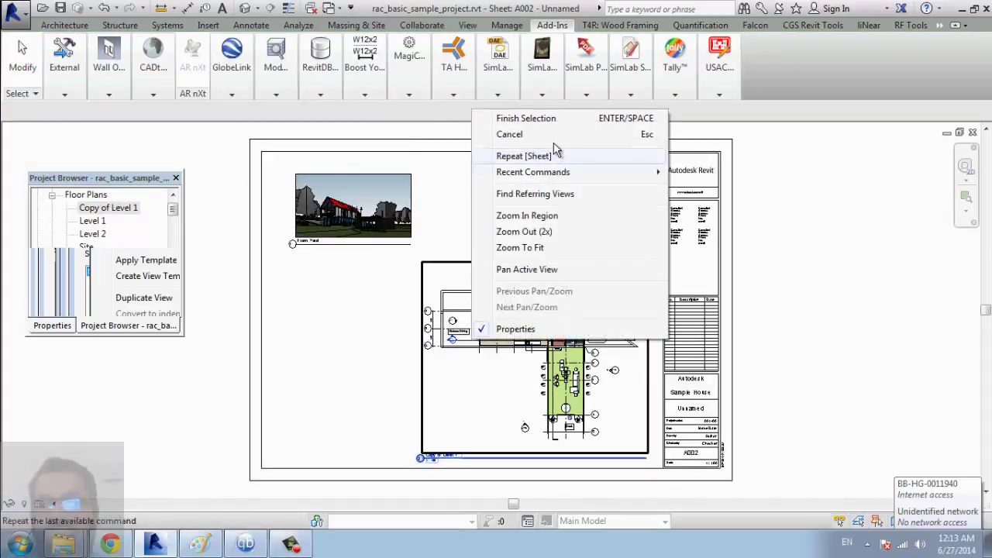
click(504, 400)
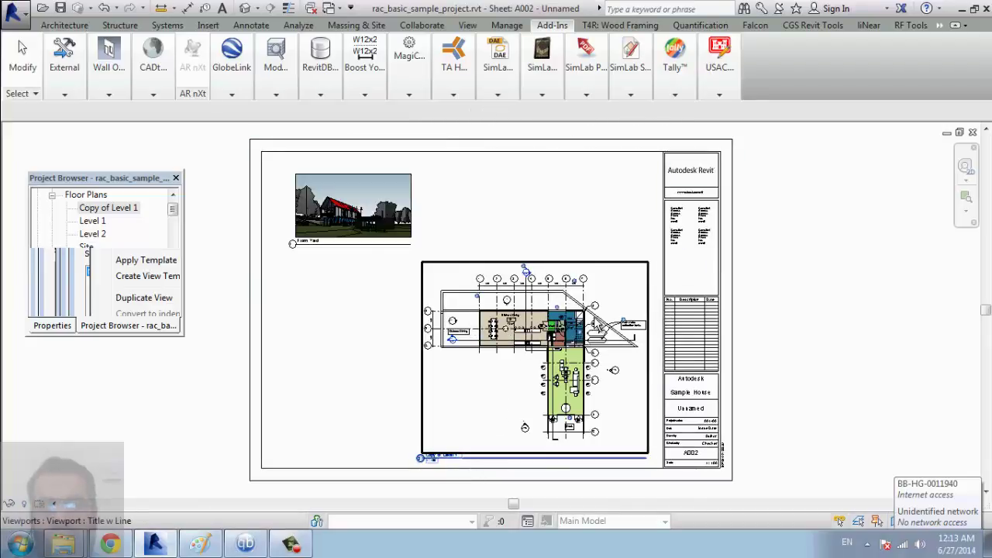
click(596, 321)
right_click(595, 322)
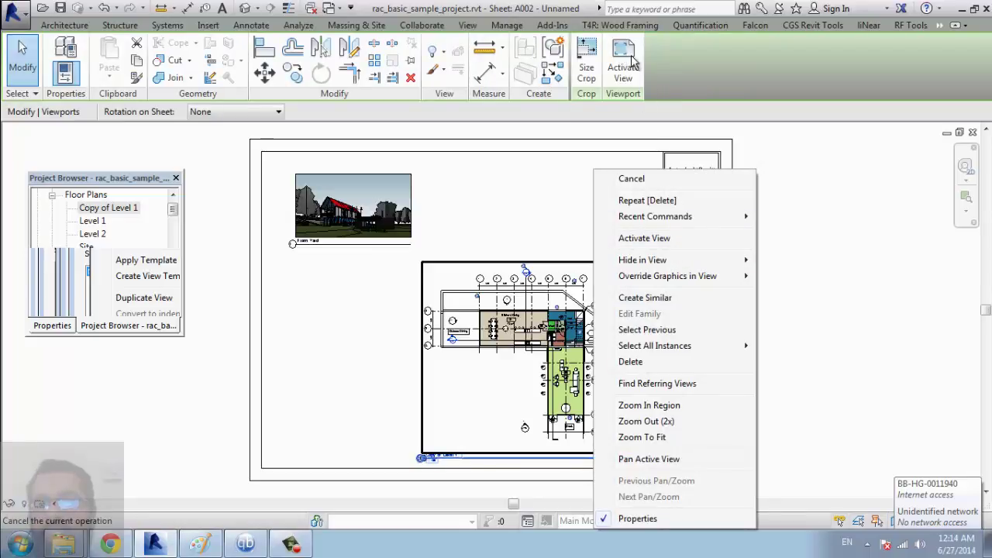
click(644, 238)
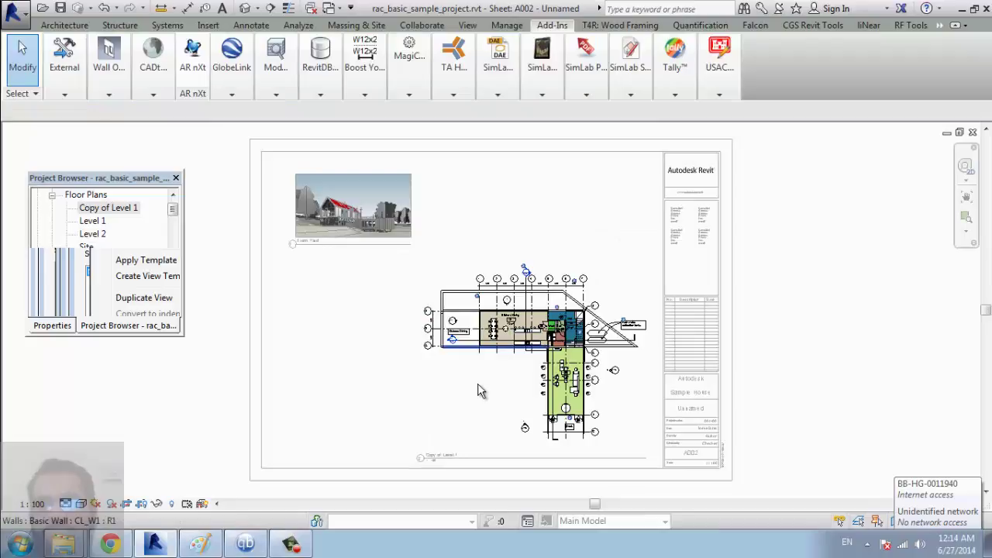
click(478, 390)
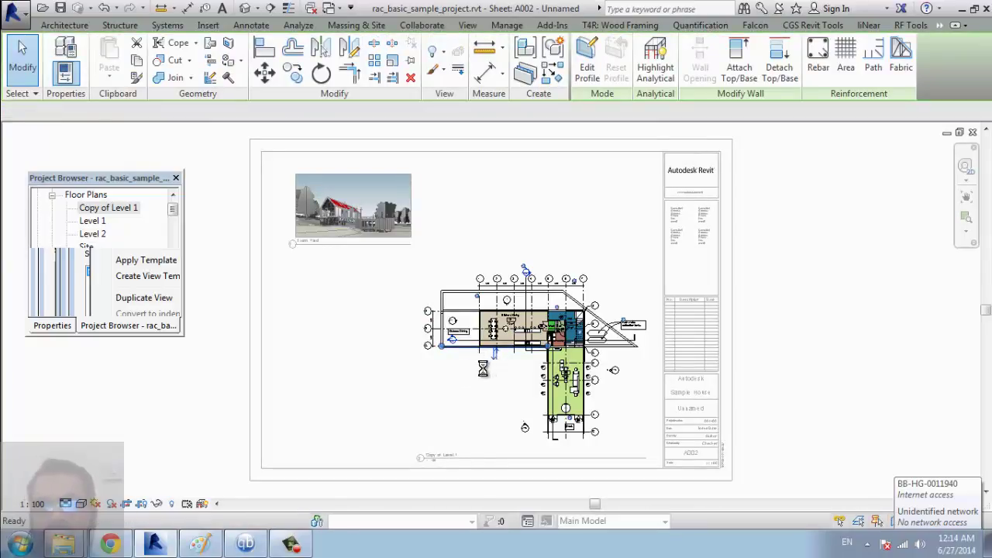
right_click(482, 368)
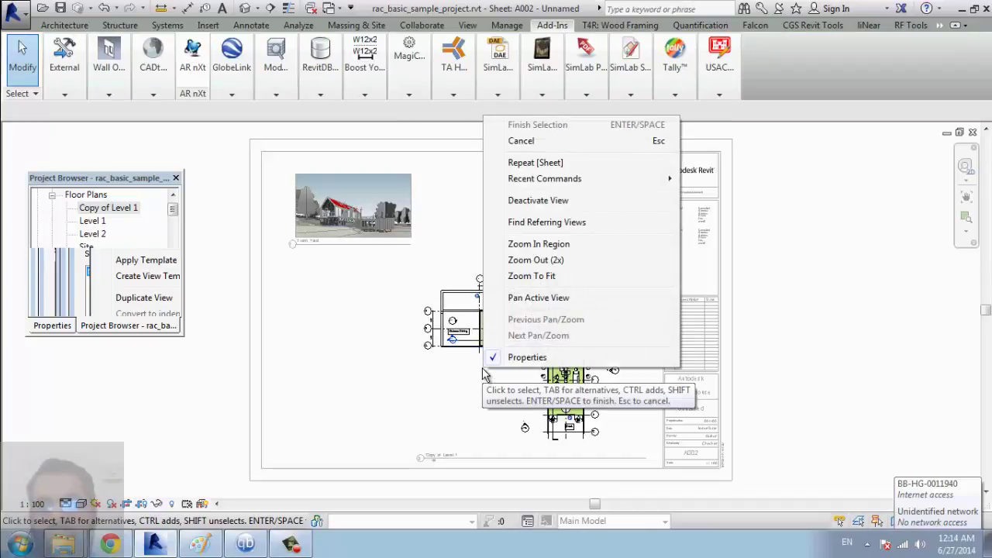
click(523, 200)
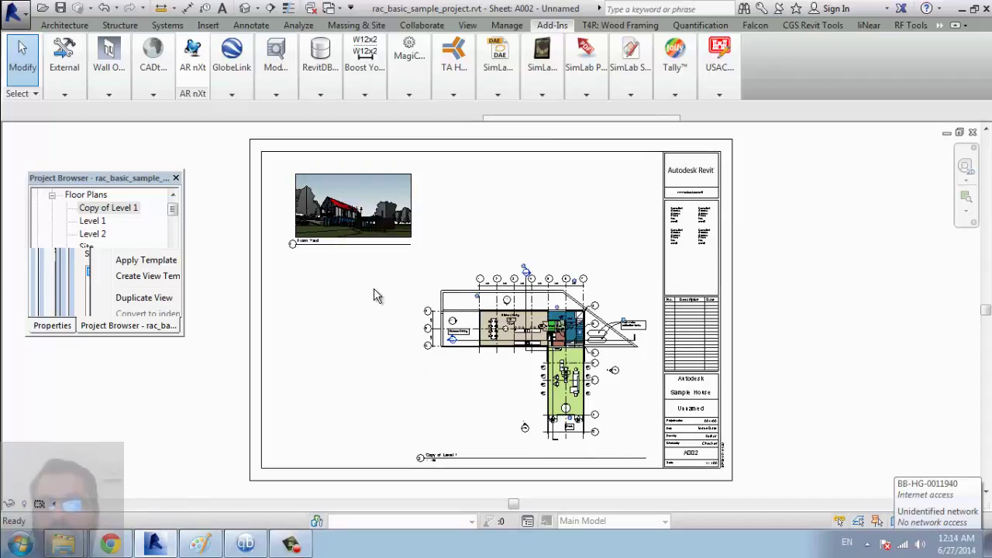
- Zoom in on the Copy of Level 1 viewport title and shorten its title line
click(515, 459)
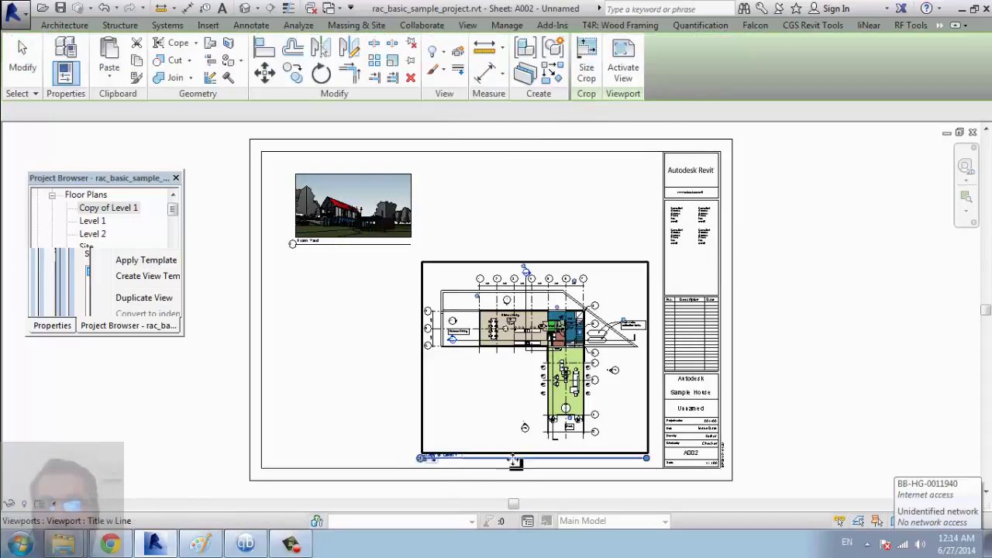
scroll(403, 469, up, 4)
middle_drag(403, 446, 416, 412)
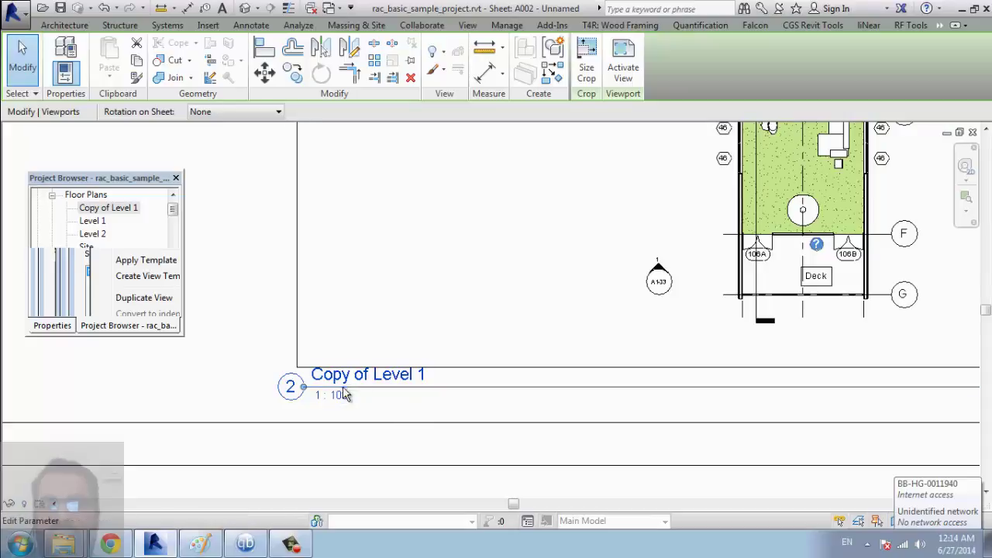
scroll(417, 392, down, 2)
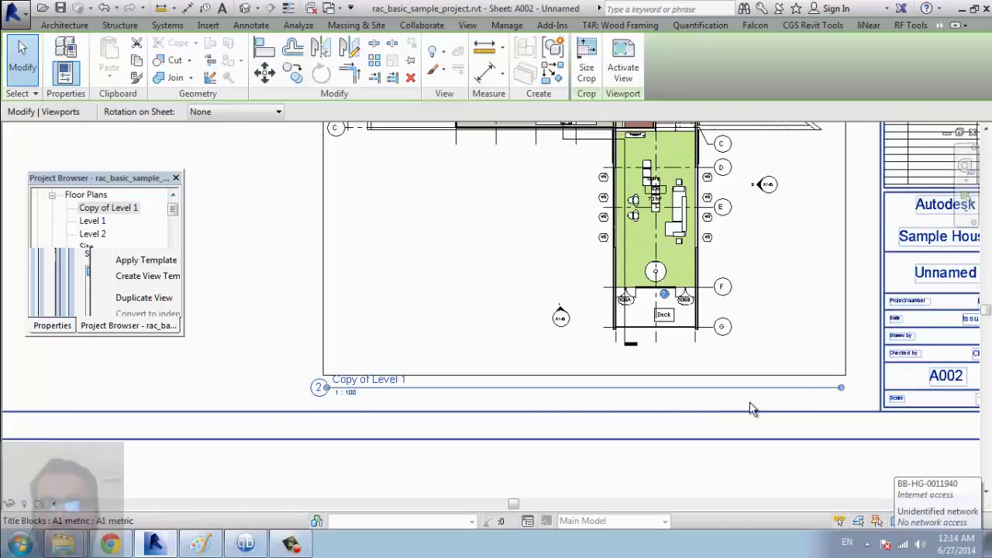
drag(842, 389, 842, 391)
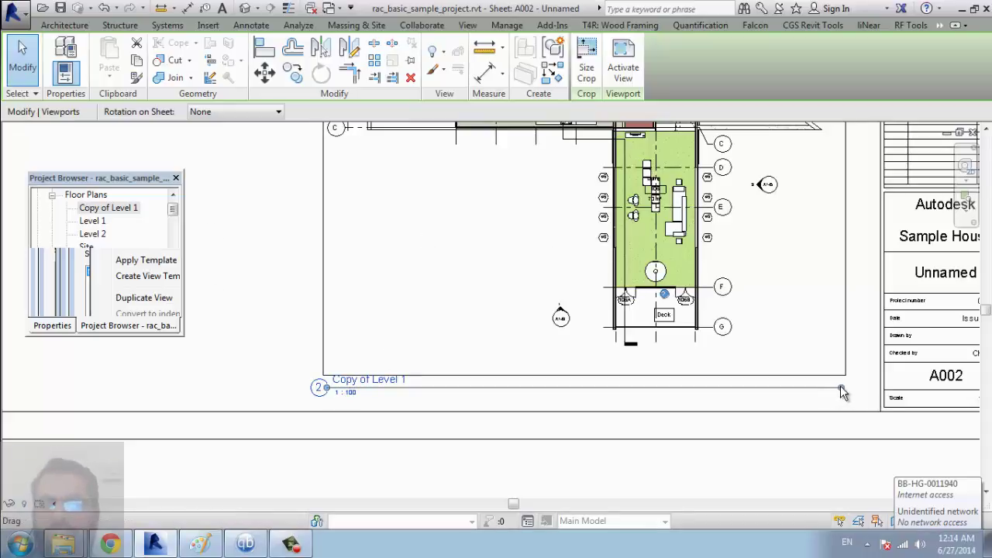
drag(841, 387, 442, 401)
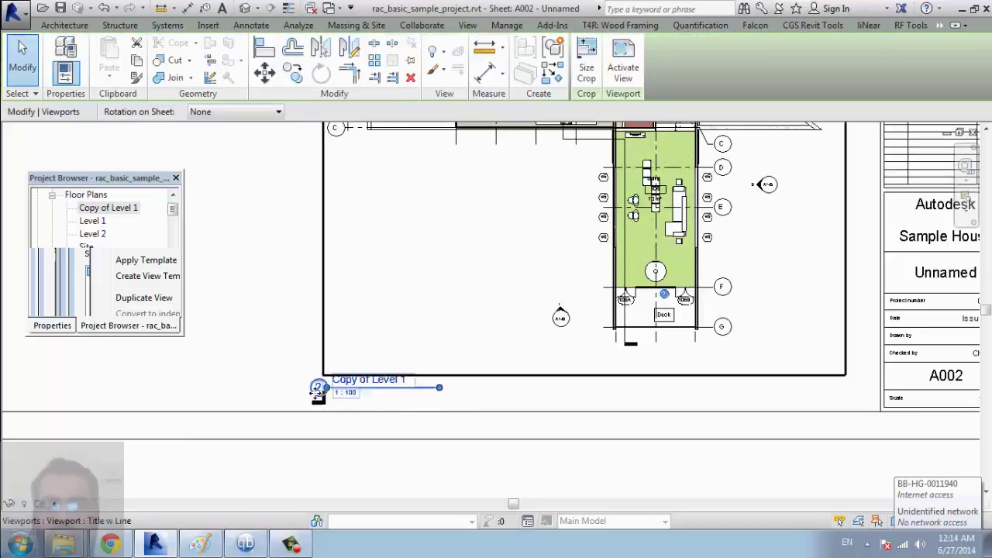
key(Escape)
- Move the viewport title right beneath the plan and lengthen its line to match
click(370, 394)
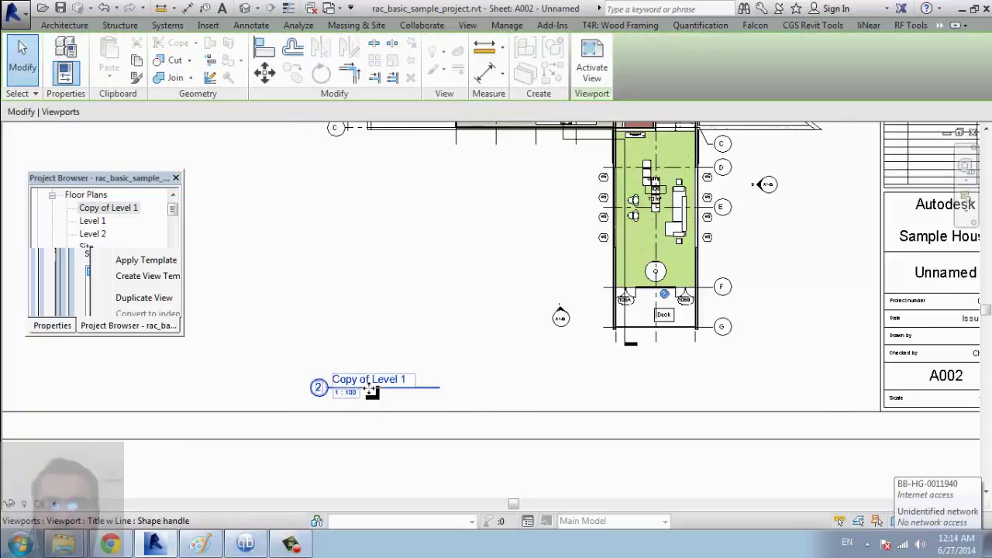
drag(436, 395, 574, 397)
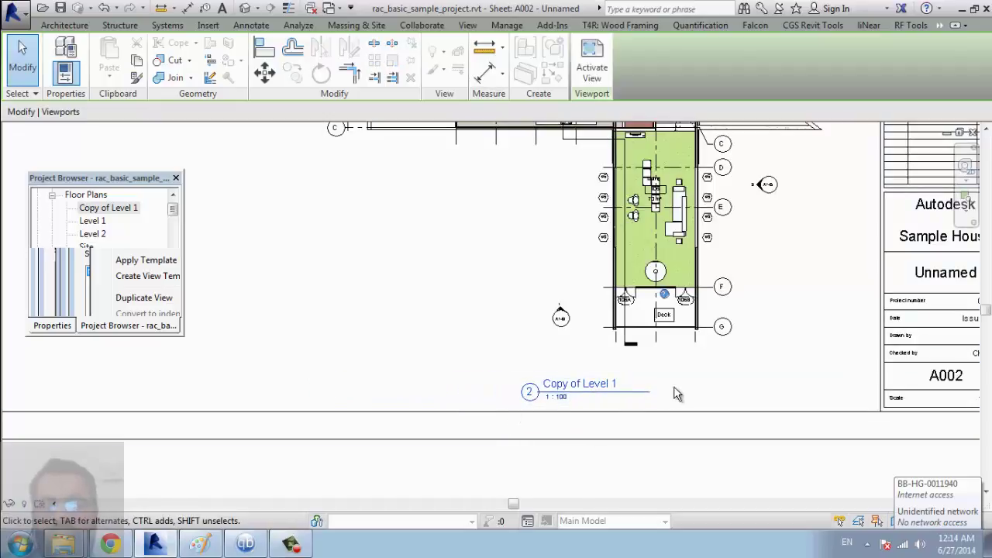
click(593, 306)
drag(649, 392, 763, 396)
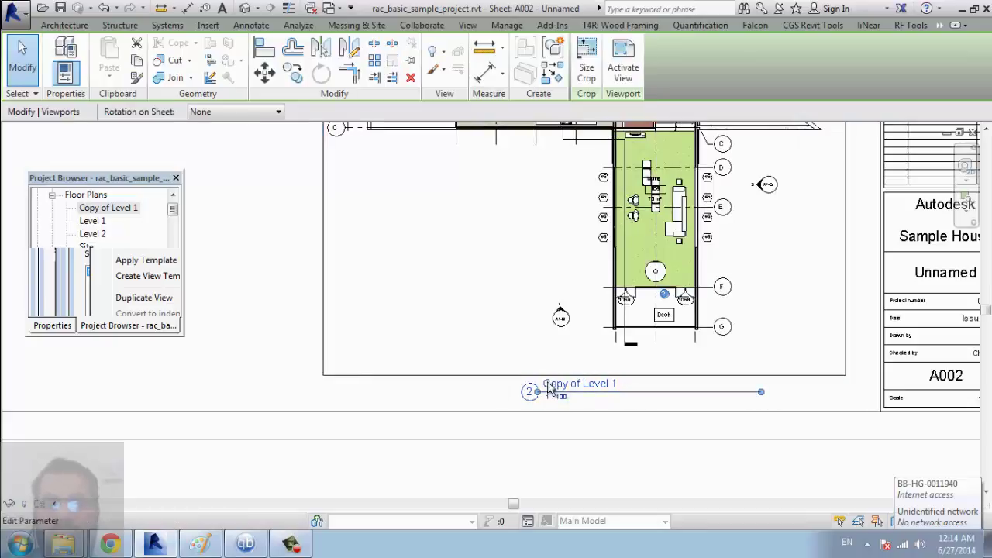
- Change the Copy of Level 1 viewport type to Title w Line
click(66, 325)
click(157, 213)
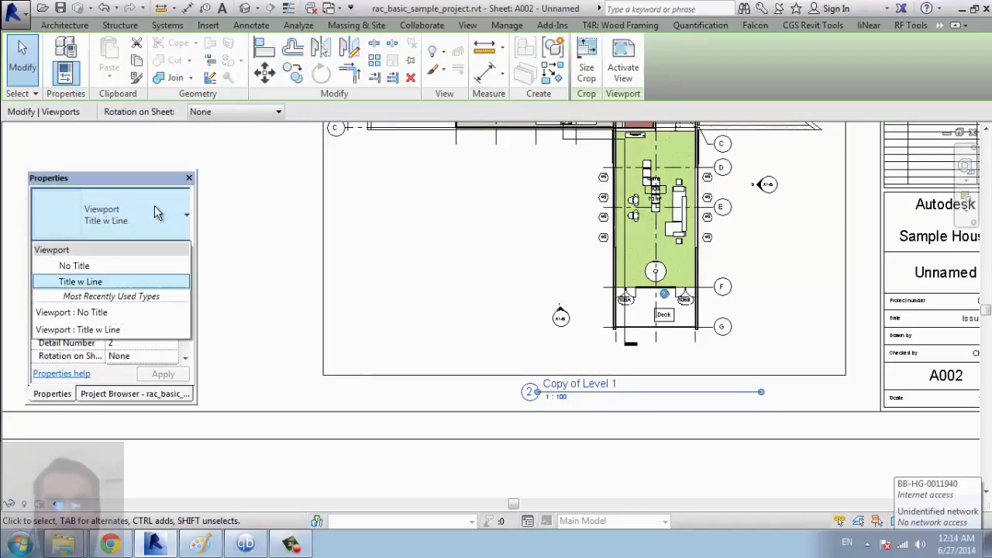
click(136, 265)
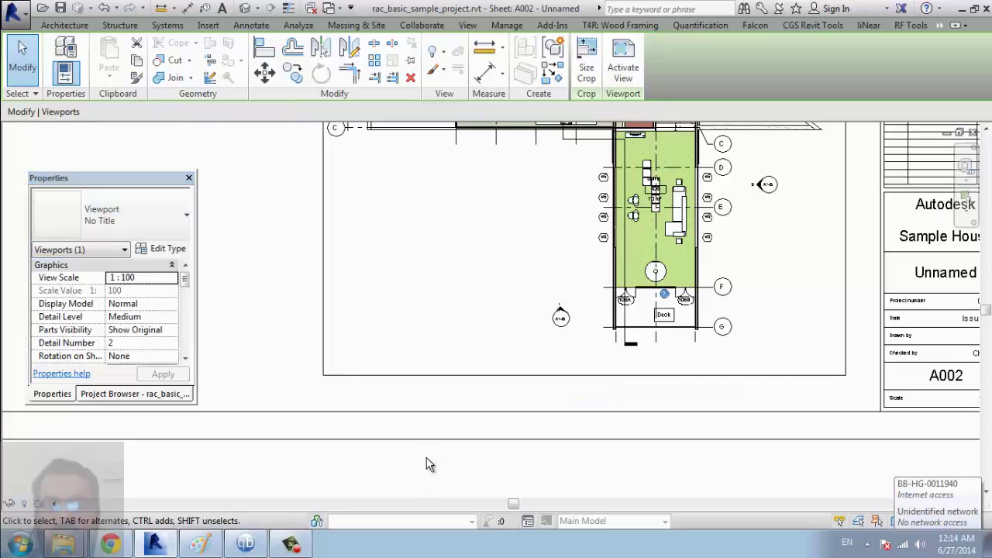
click(116, 215)
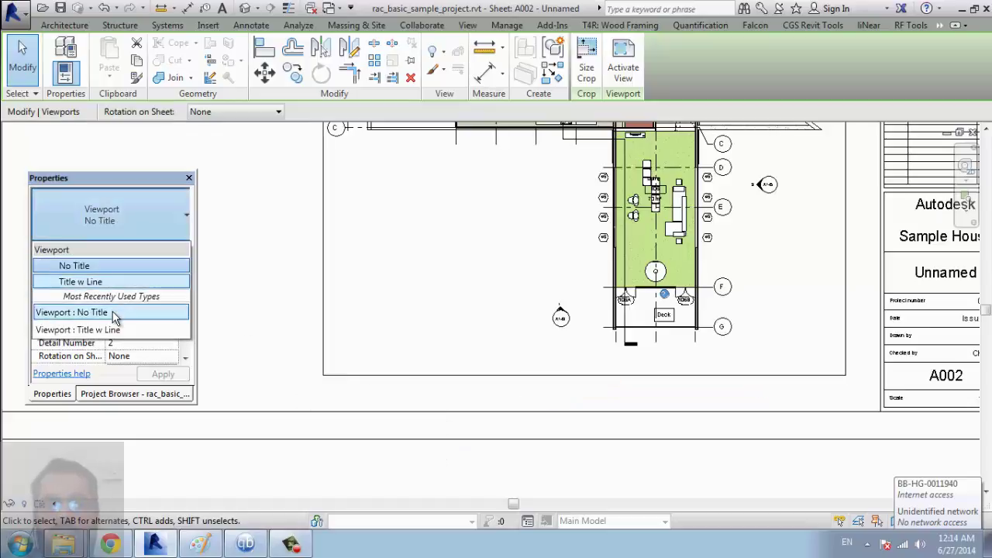
click(113, 288)
click(172, 250)
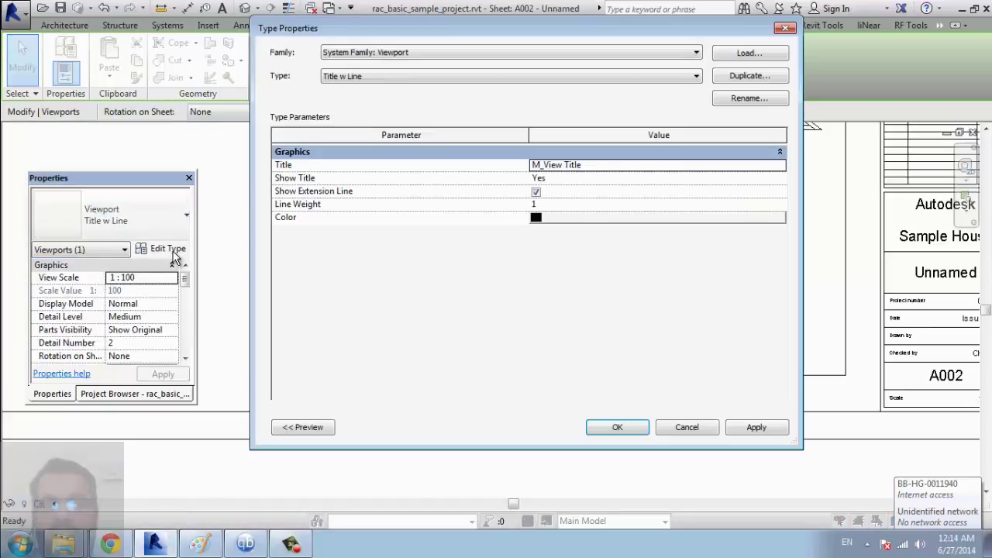
- Duplicate the viewport type as Title w Line 2 and close the type settings
click(749, 78)
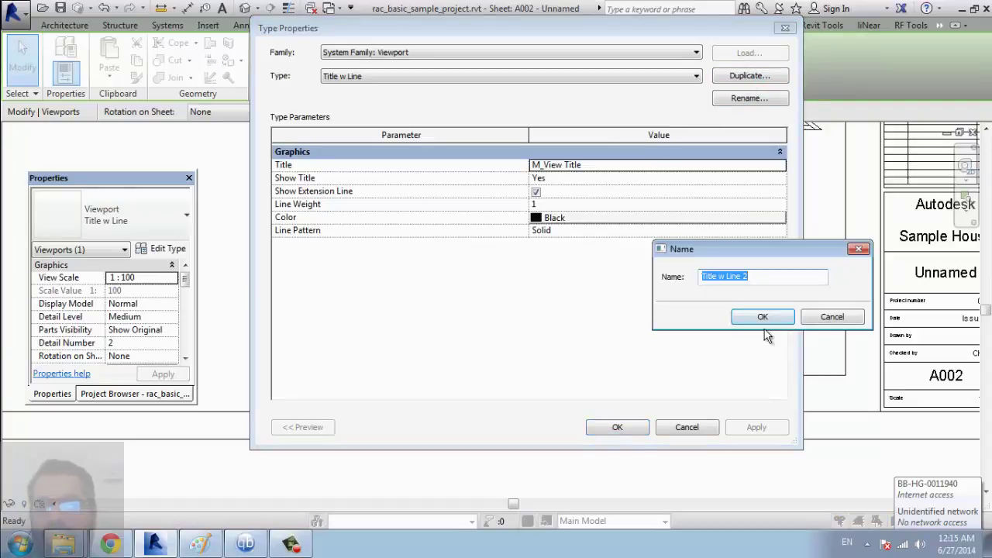
click(763, 317)
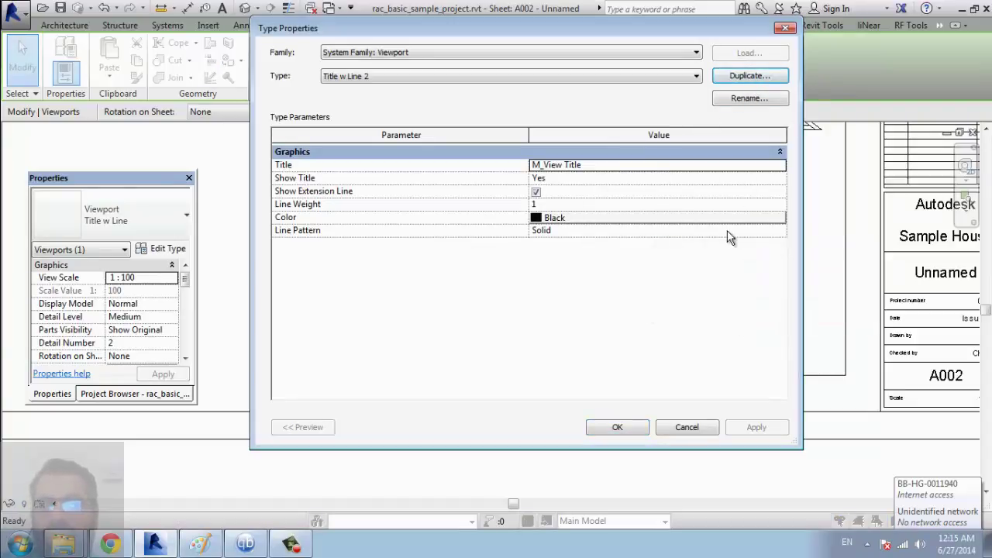
click(689, 222)
key(Escape)
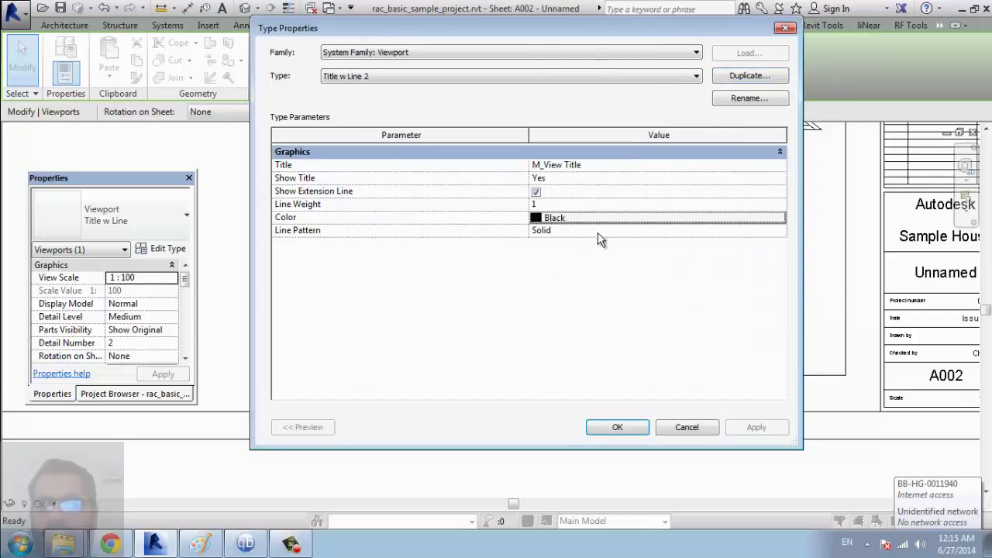
click(783, 163)
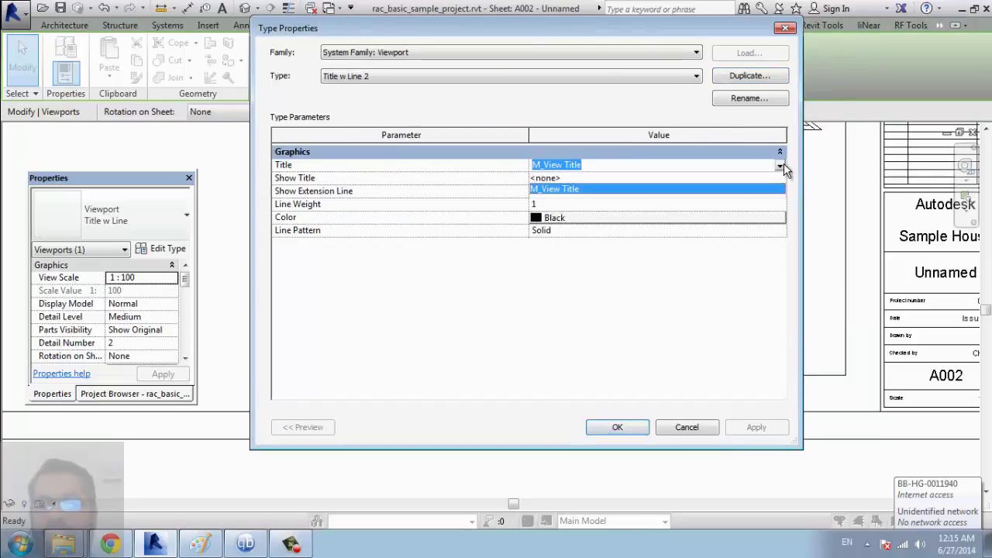
key(Return)
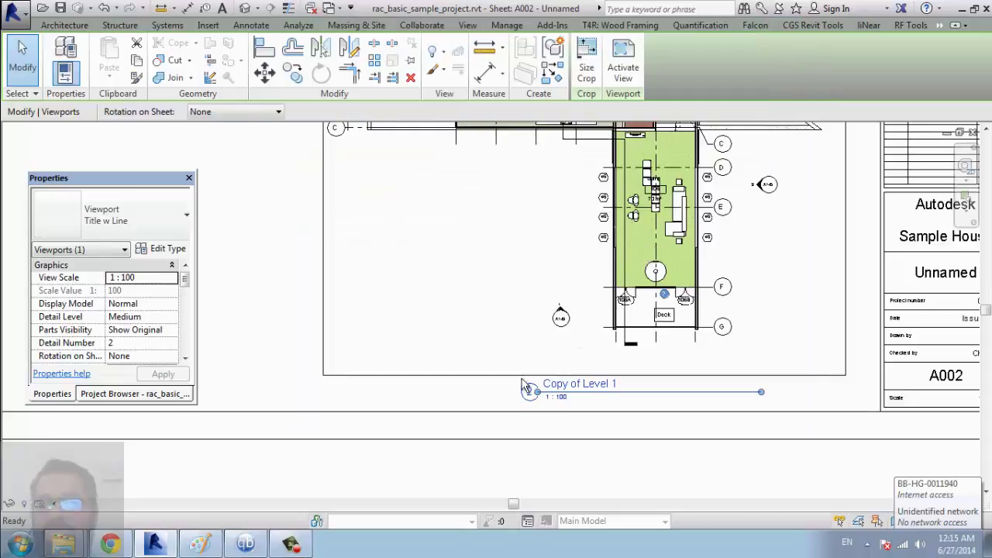
- Zoom out, deselect the viewport, and select sheet A002's A1 metric title block
scroll(411, 341, down, 2)
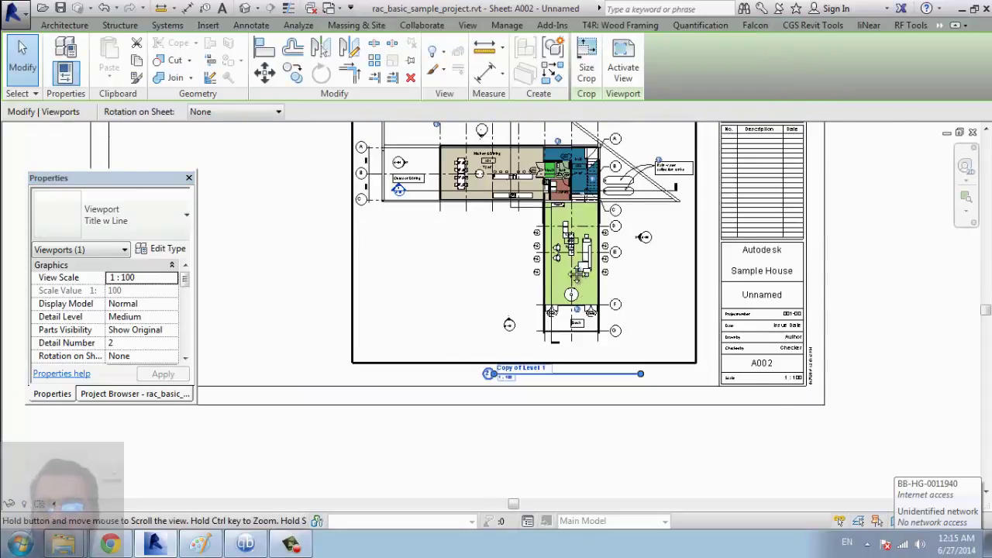
scroll(499, 314, down, 2)
scroll(684, 321, down, 2)
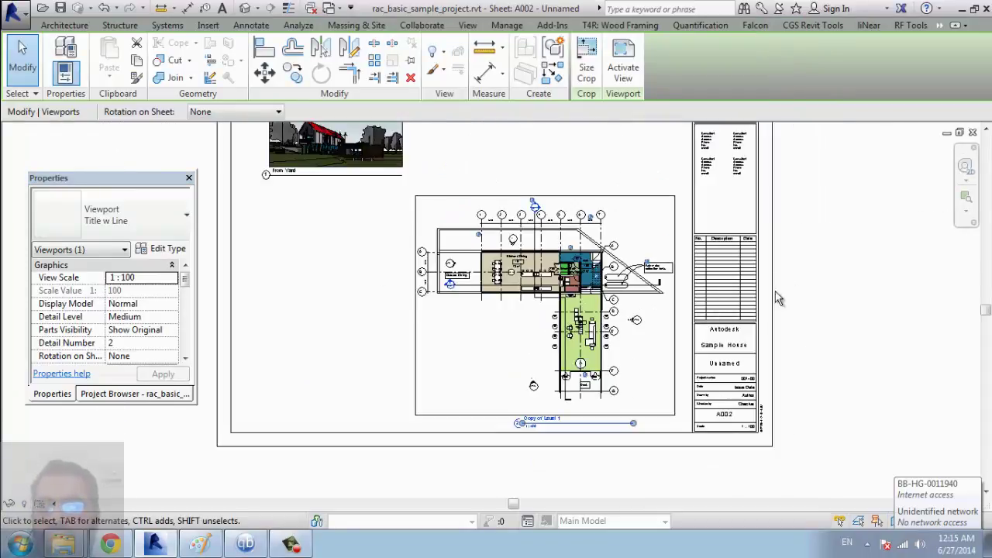
key(Escape)
click(758, 271)
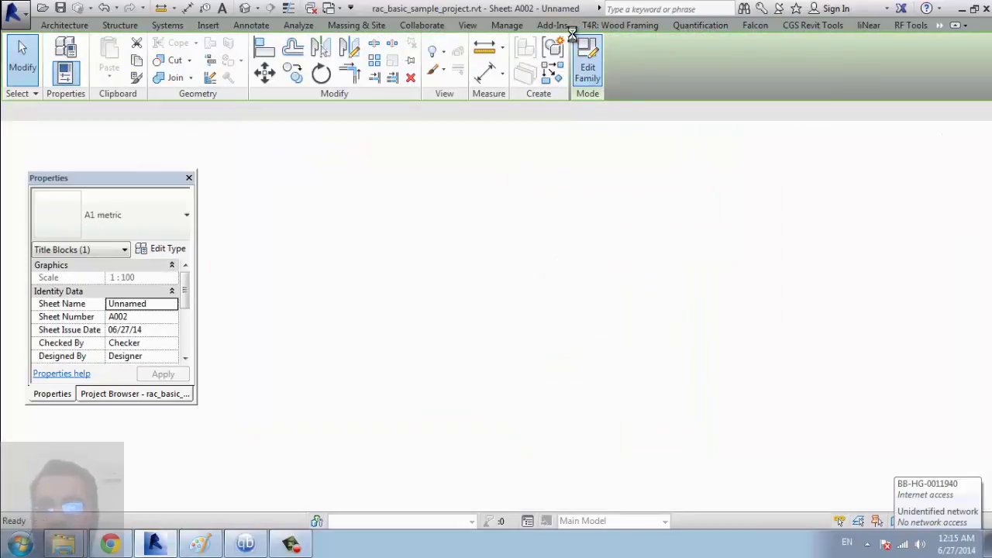
- Review the title block's Project Name label and the line under the Drawn by row
scroll(729, 486, up, 3)
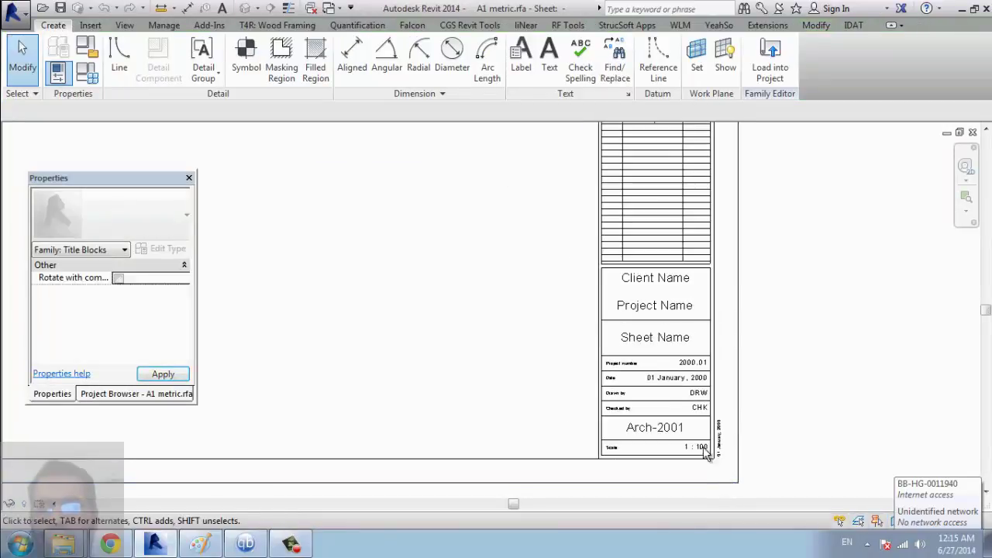
scroll(652, 318, up, 2)
click(655, 306)
scroll(686, 437, down, 3)
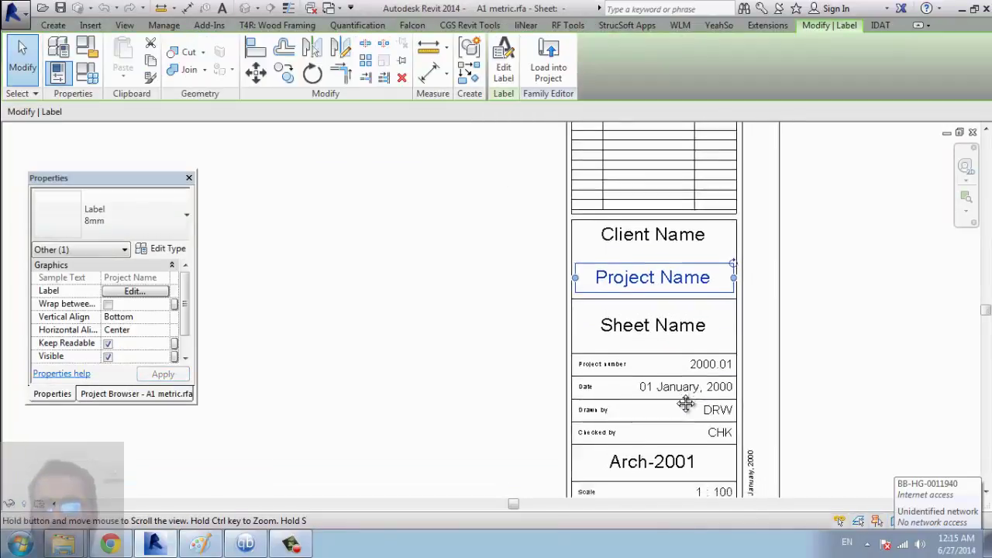
click(650, 366)
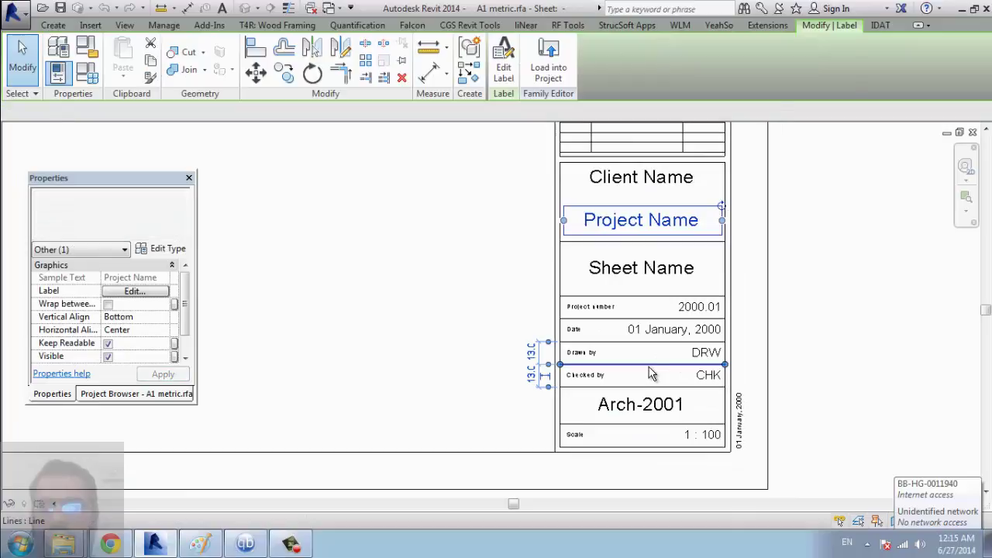
key(Escape)
scroll(648, 462, down, 2)
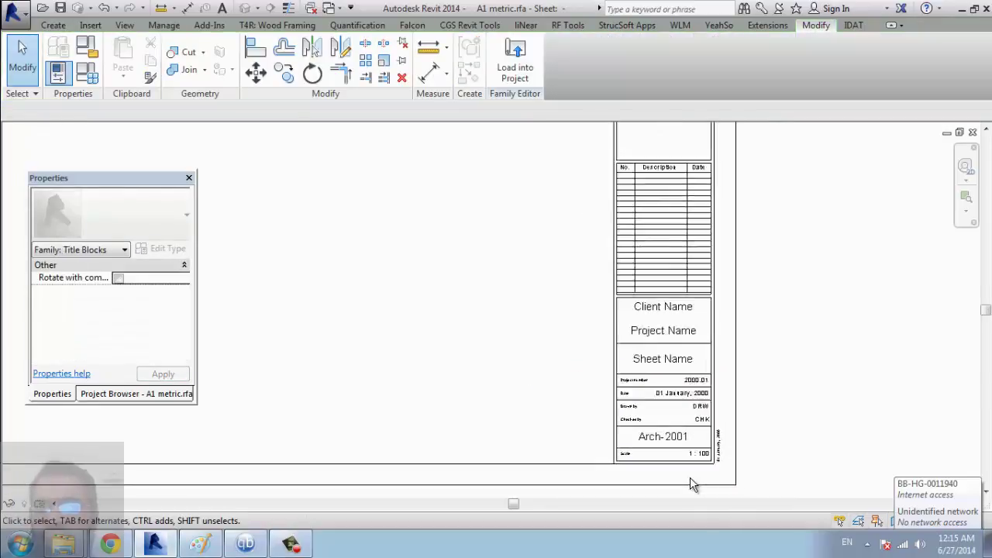
scroll(693, 483, down, 1)
scroll(692, 271, up, 3)
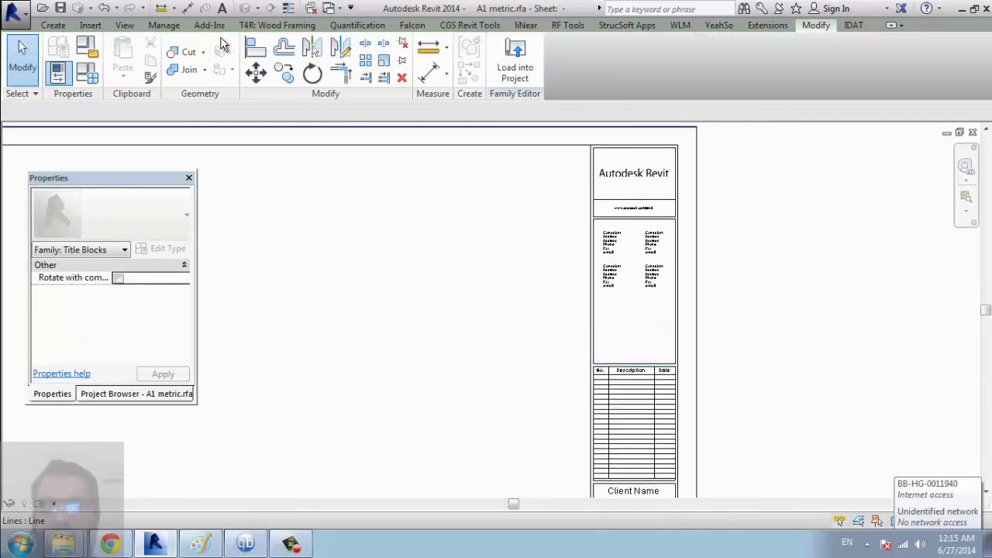
- Load the edited A1 metric title block back into the sample project
click(90, 25)
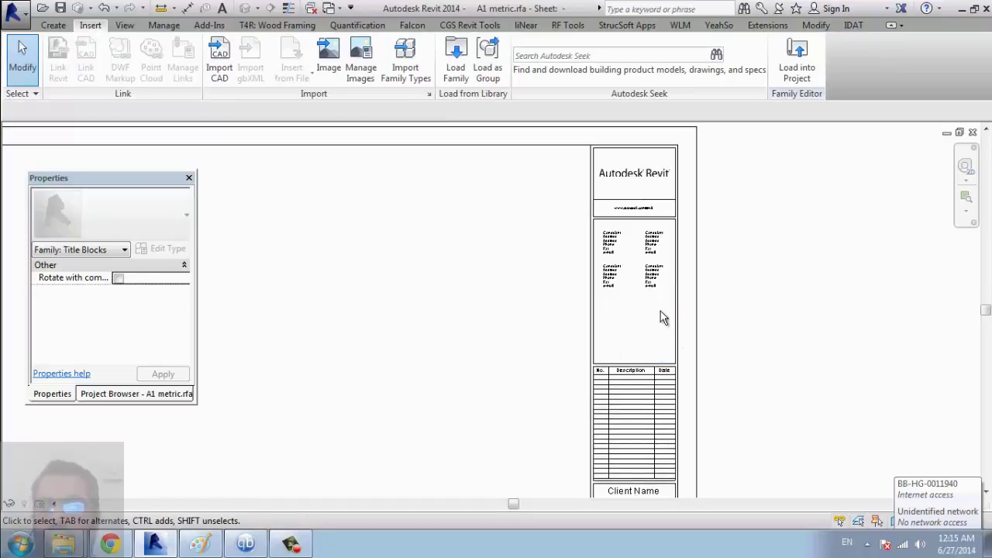
middle_drag(677, 391, 766, 364)
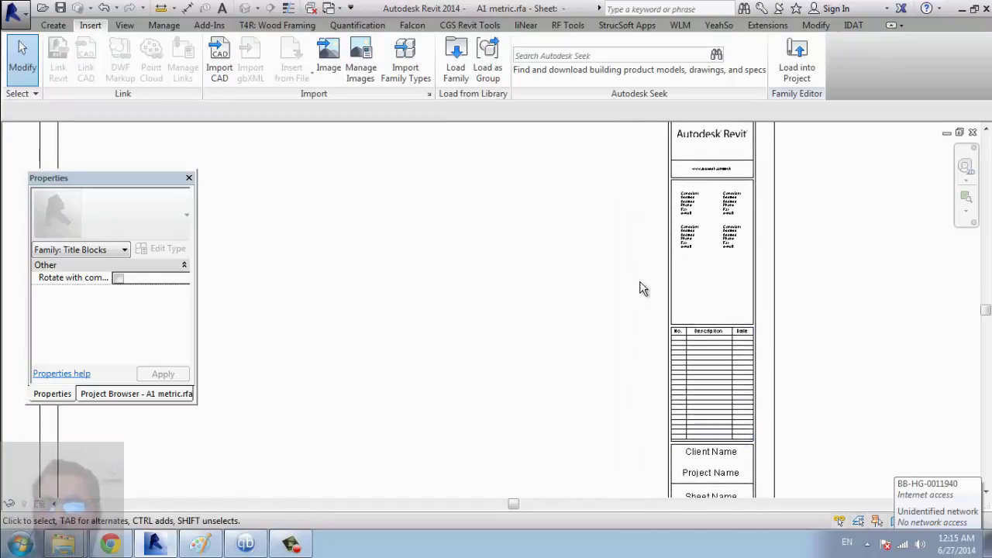
middle_drag(463, 332, 541, 298)
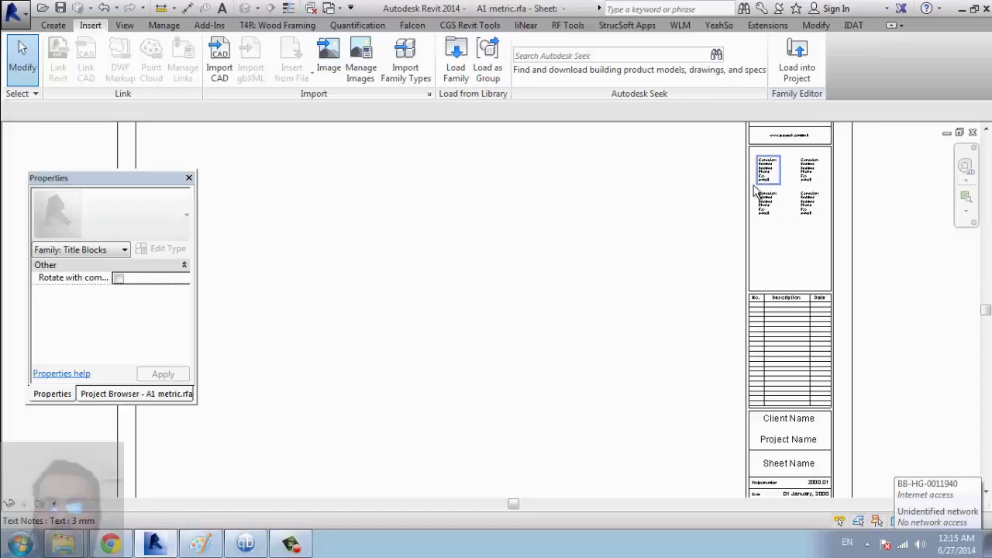
click(794, 55)
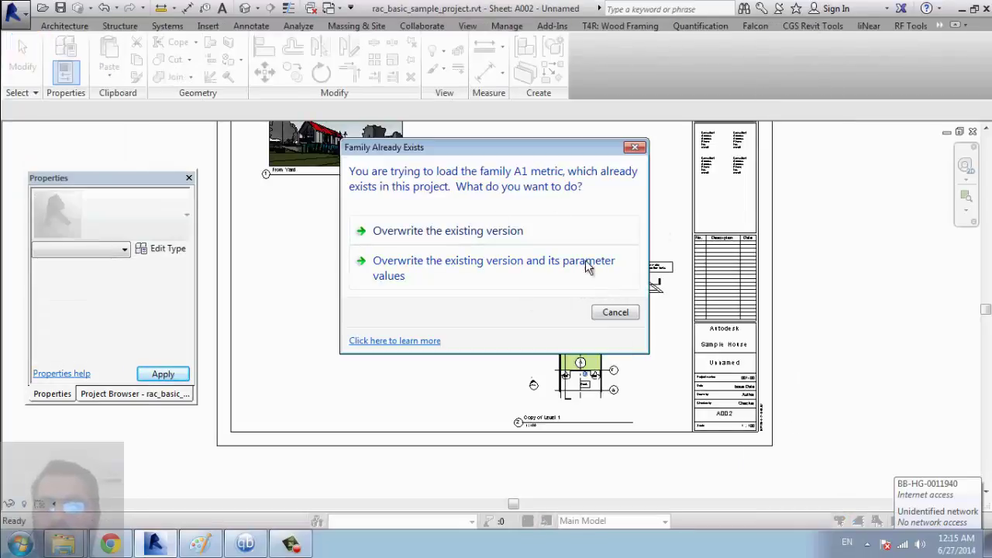
- Overwrite the existing A1 metric version and its parameter values, then inspect sheet A002's updated layout
click(476, 278)
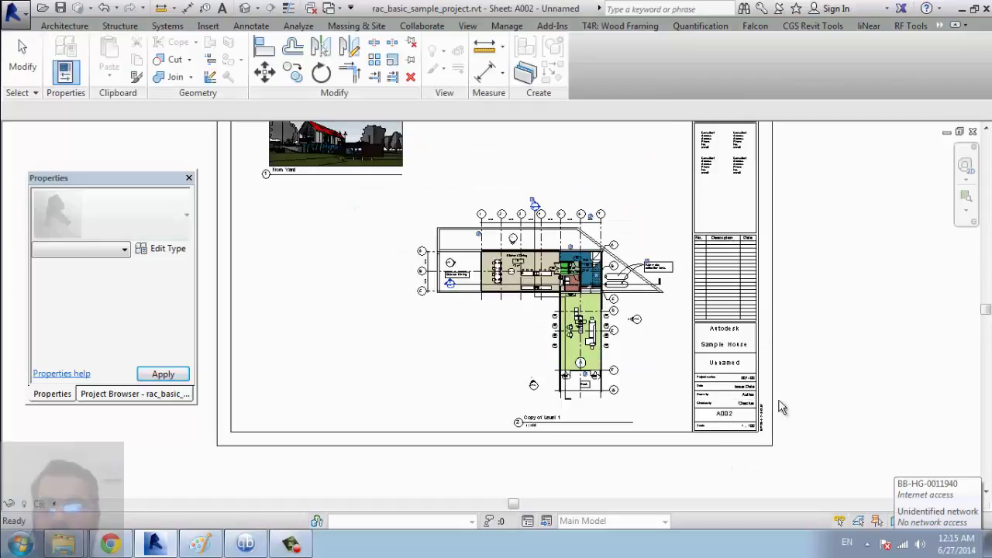
scroll(721, 411, up, 5)
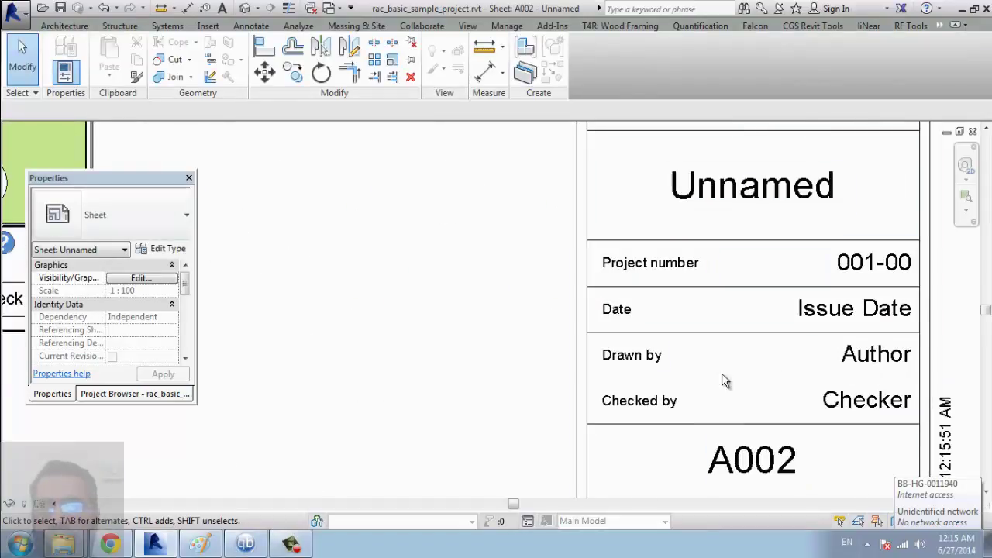
scroll(722, 381, down, 2)
scroll(685, 380, down, 3)
middle_drag(611, 381, 514, 263)
scroll(513, 264, down, 2)
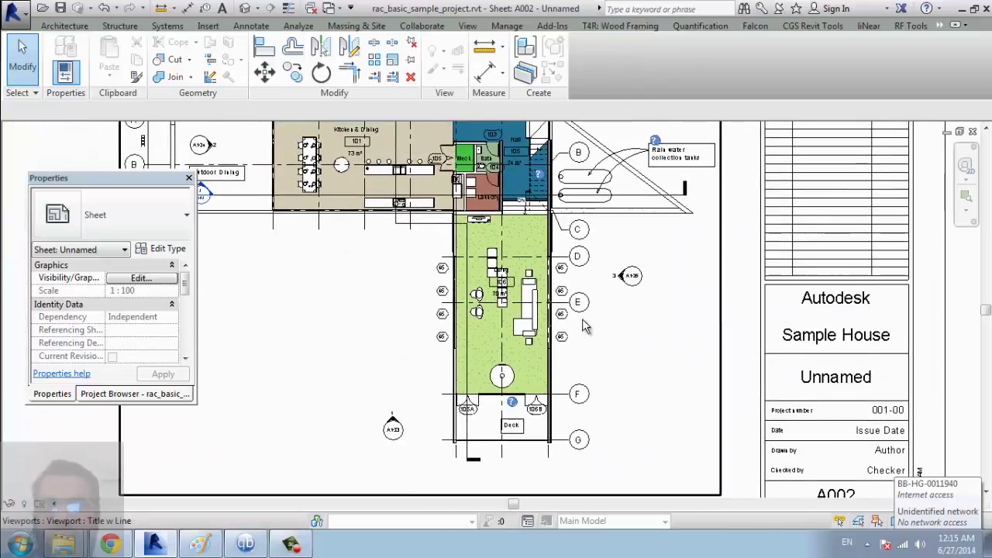
scroll(582, 319, down, 2)
middle_drag(690, 233, 741, 251)
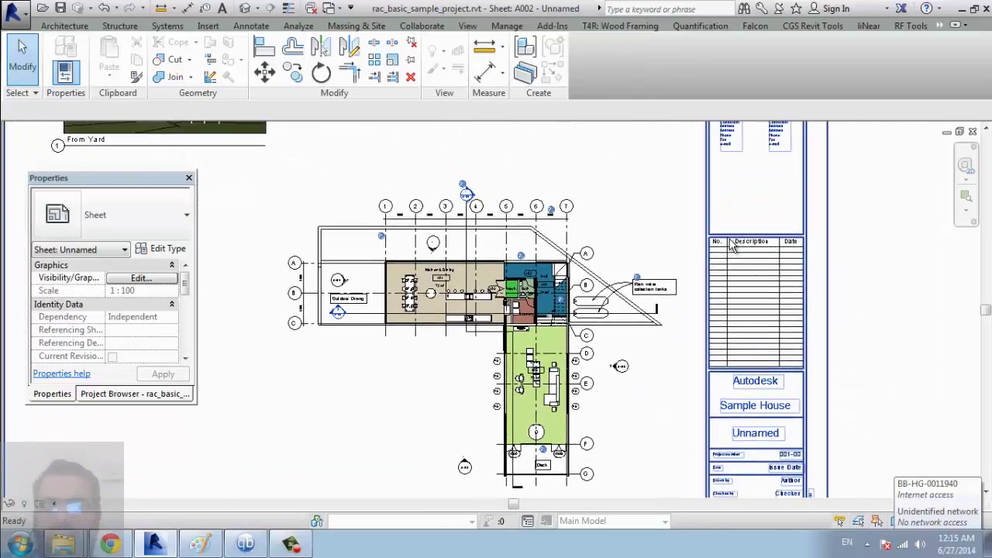
scroll(733, 244, down, 2)
middle_drag(482, 216, 502, 269)
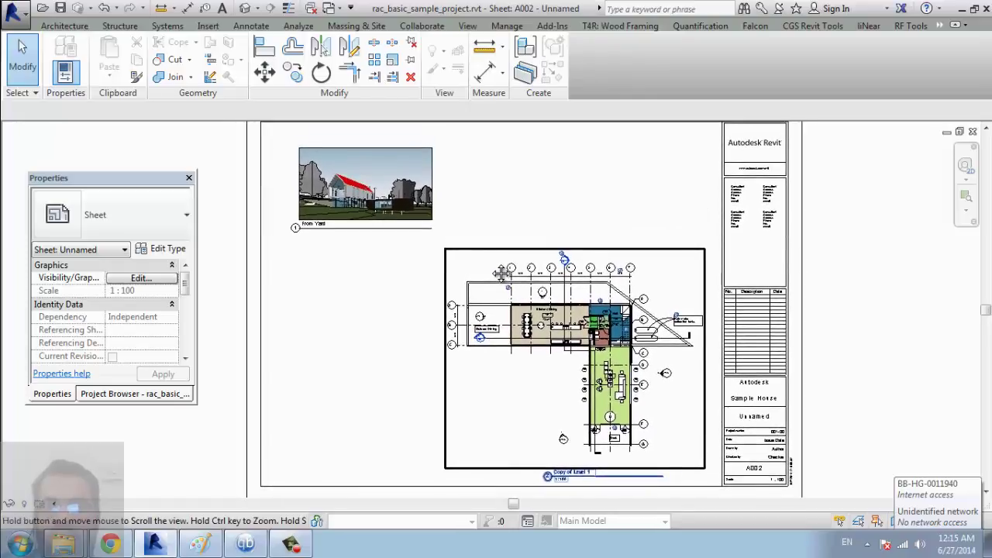
scroll(502, 272, down, 1)
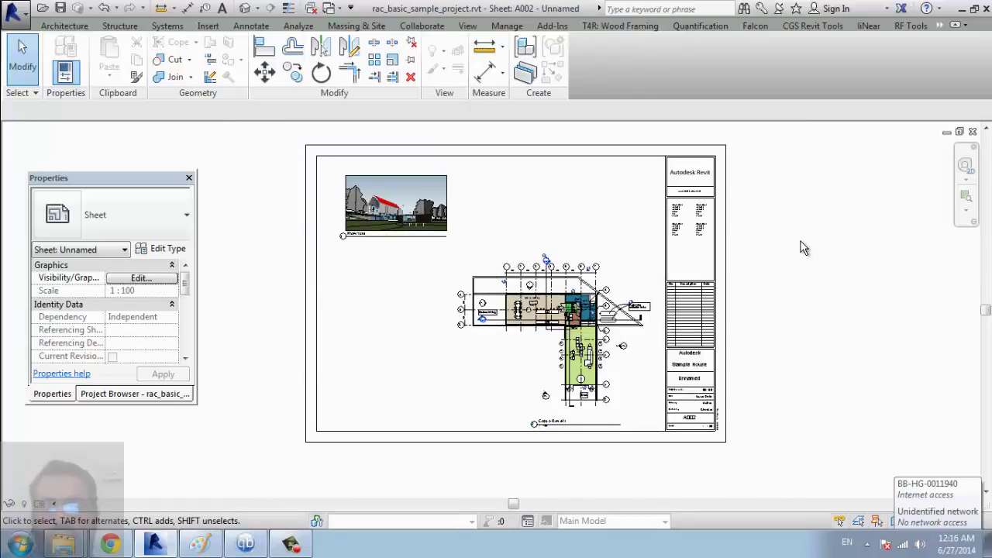